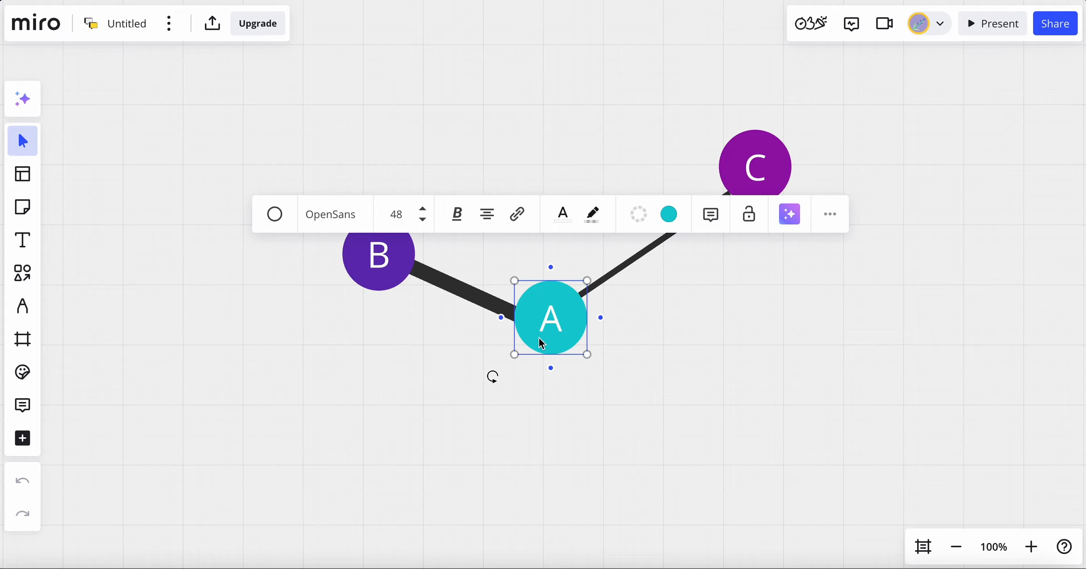
- Examine how node A connects to nodes B and C in the diagram, comparing the two linked pairs
{"action": "left_click", "coordinate": [398, 275]}
{"action": "left_click", "coordinate": [750, 178]}
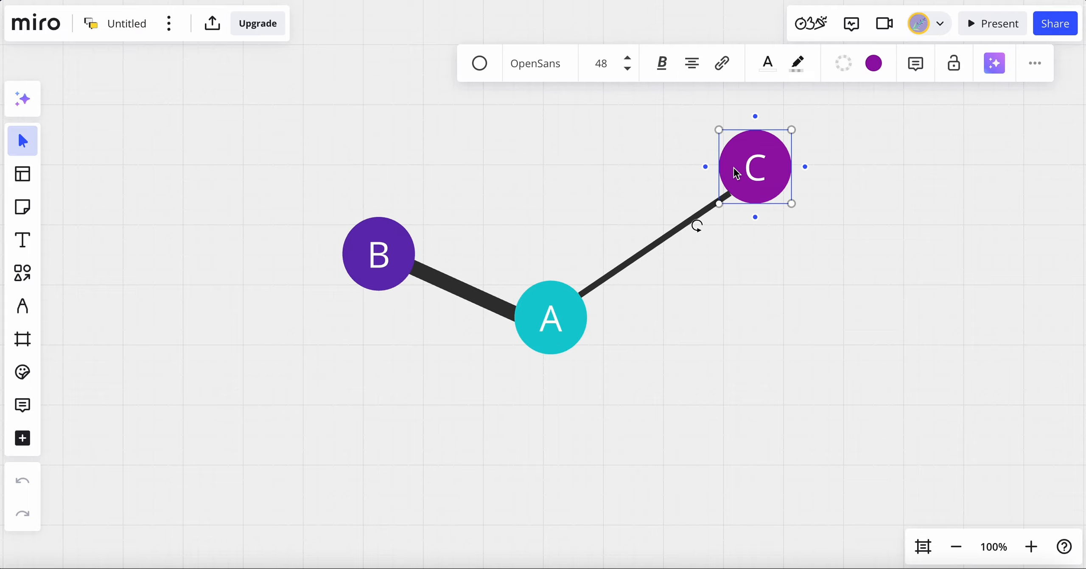
{"action": "left_click", "coordinate": [595, 165]}
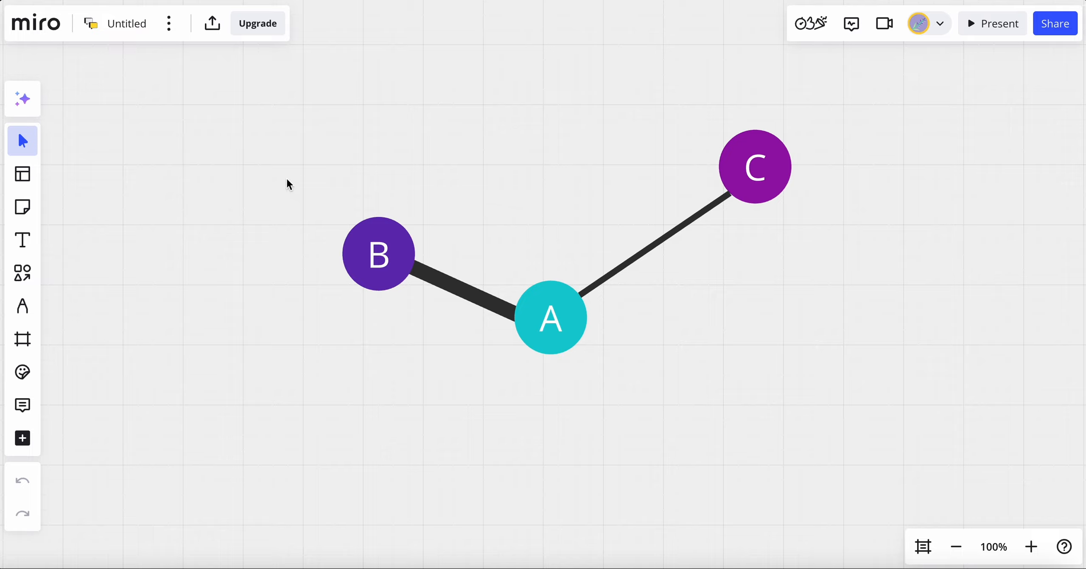
{"action": "left_click_drag", "start_coordinate": [287, 180], "coordinate": [531, 377]}
{"action": "left_click", "coordinate": [705, 83]}
{"action": "left_click_drag", "start_coordinate": [525, 102], "coordinate": [782, 323]}
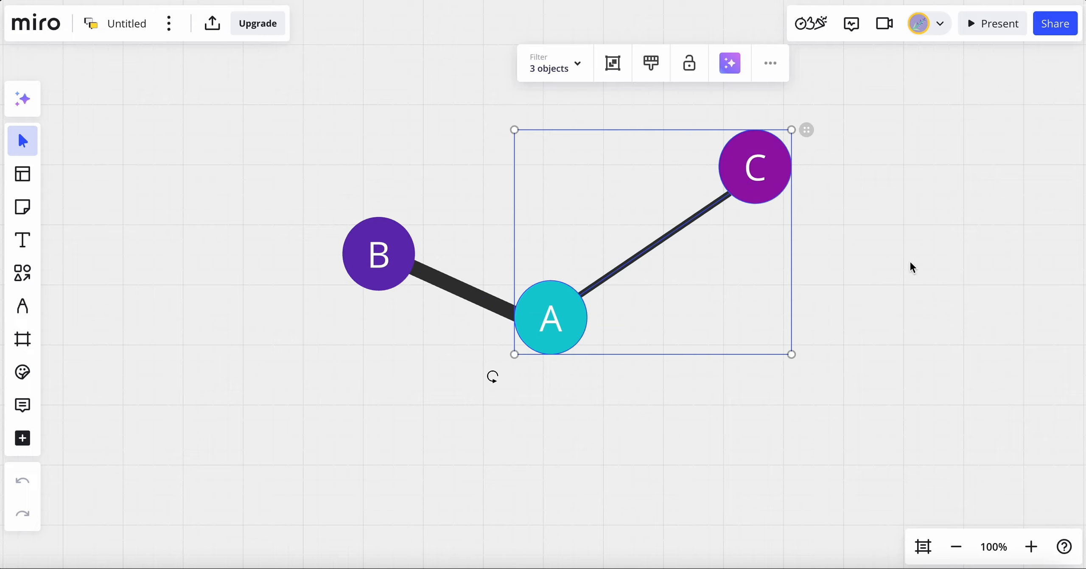
{"action": "left_click", "coordinate": [913, 260]}
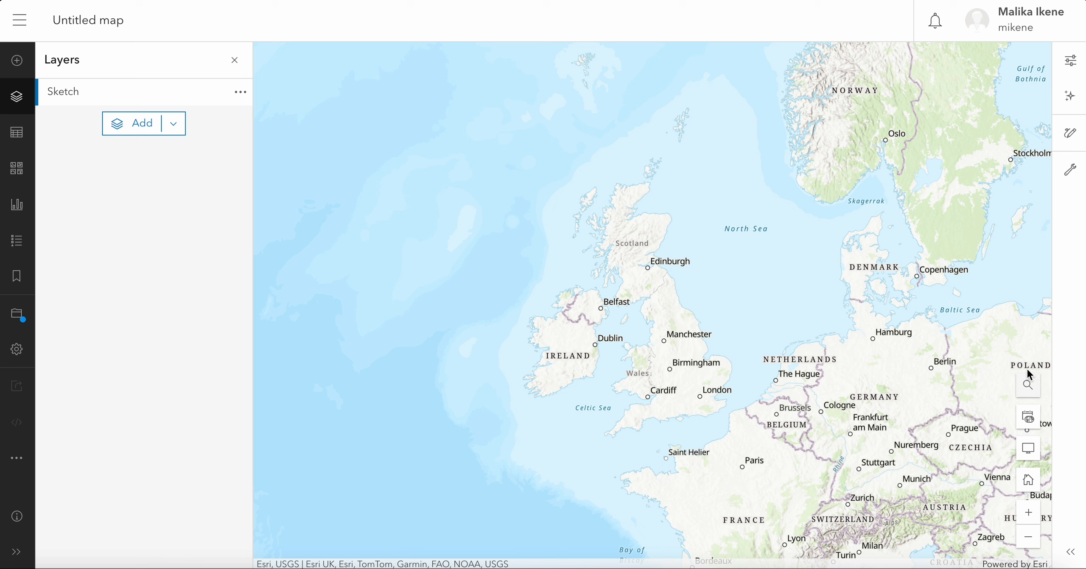
- Switch to the ArcGIS map, search for "watford general hospital" and go to the Vicarage Road suggestion
{"action": "left_click", "coordinate": [1029, 392]}
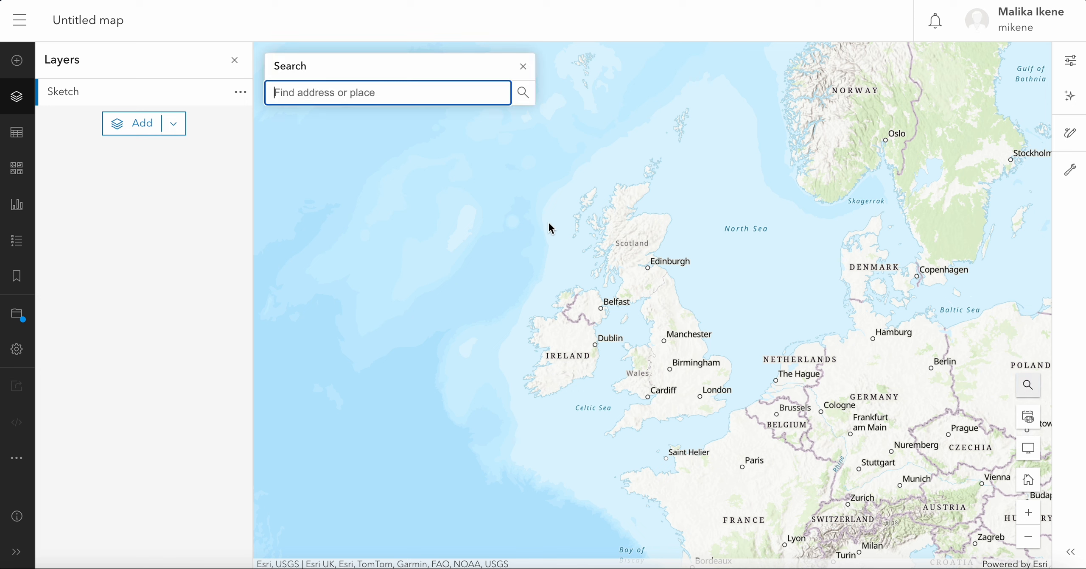
{"action": "type", "text": "wat"}
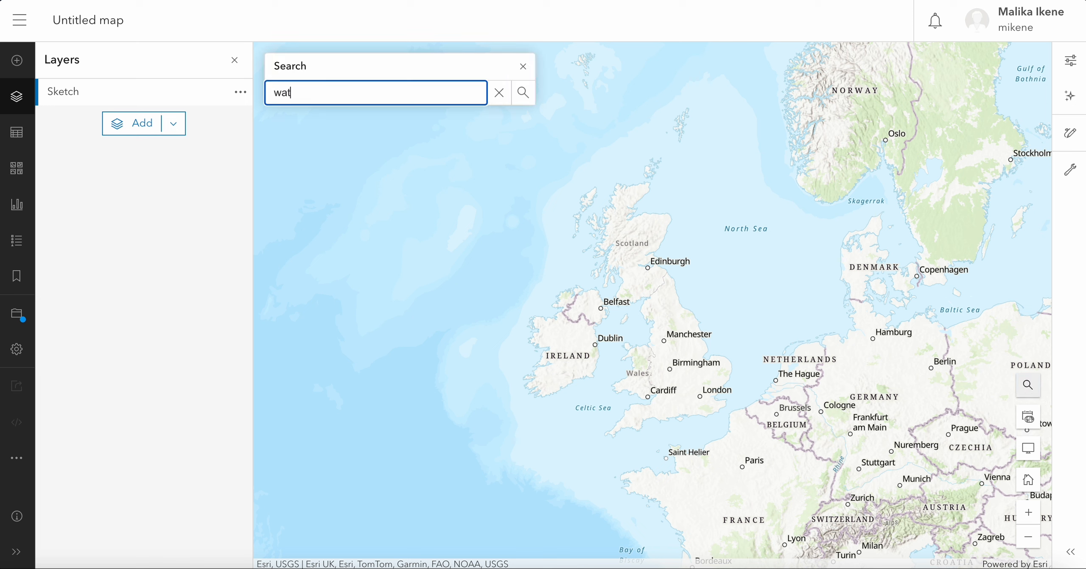
{"action": "type", "text": "ford general hospital"}
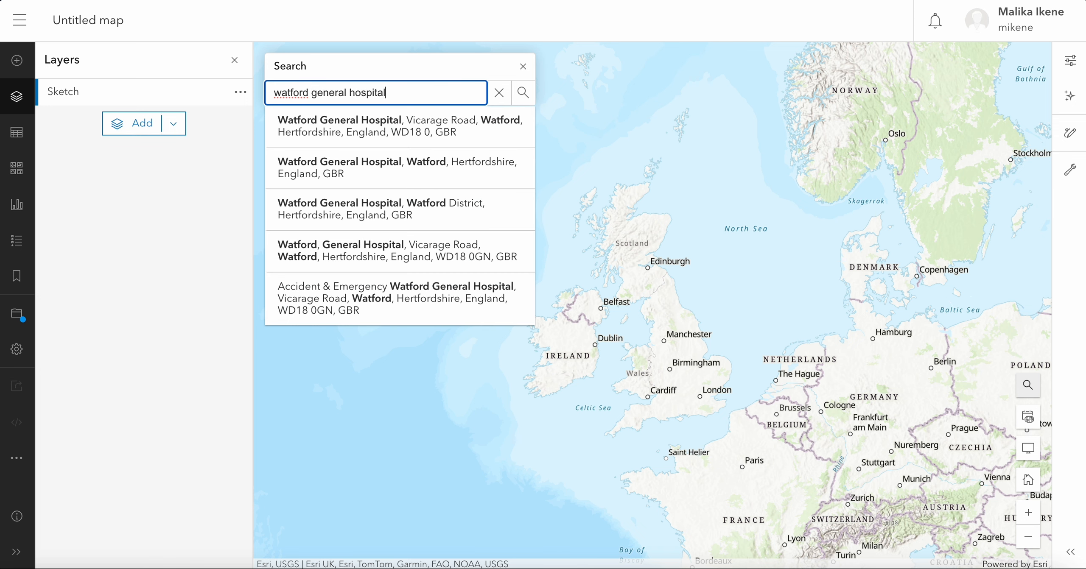
{"action": "left_click", "coordinate": [497, 139]}
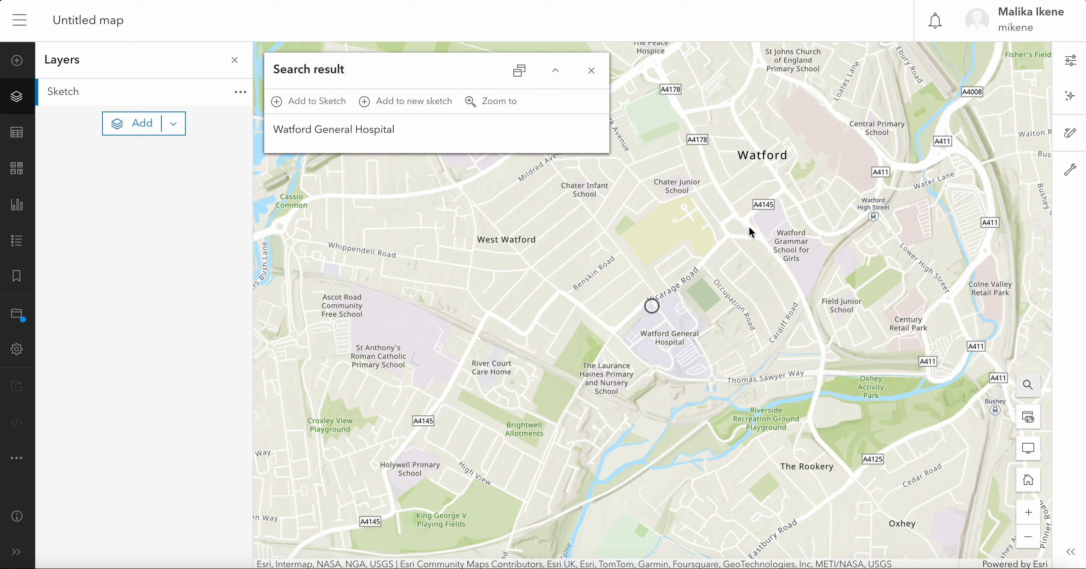
- Sketch a vector point with a symbol size of 25 px on the search-result marker at Watford General Hospital
{"action": "left_click", "coordinate": [1070, 135]}
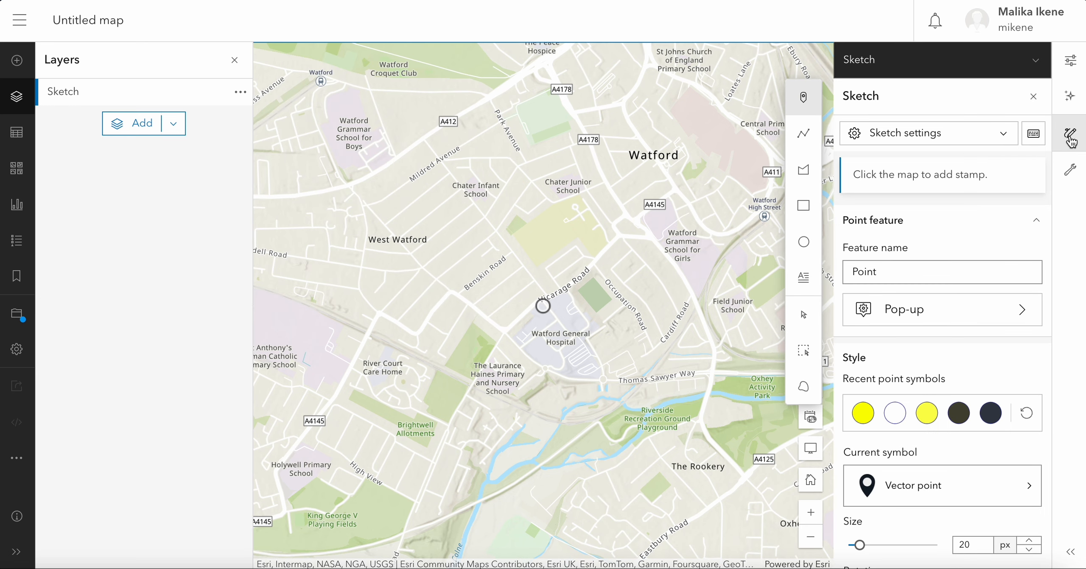
{"action": "scroll", "coordinate": [982, 236], "scroll_direction": "down", "scroll_amount": 5}
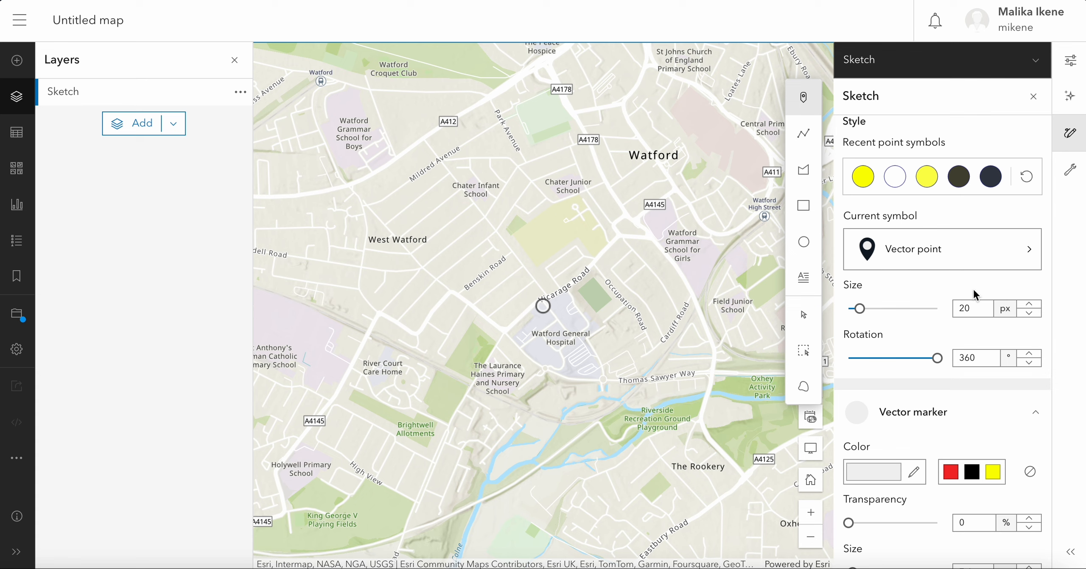
{"action": "left_click", "coordinate": [1030, 304]}
{"action": "left_click", "coordinate": [1030, 305]}
{"action": "left_click", "coordinate": [1030, 305]}
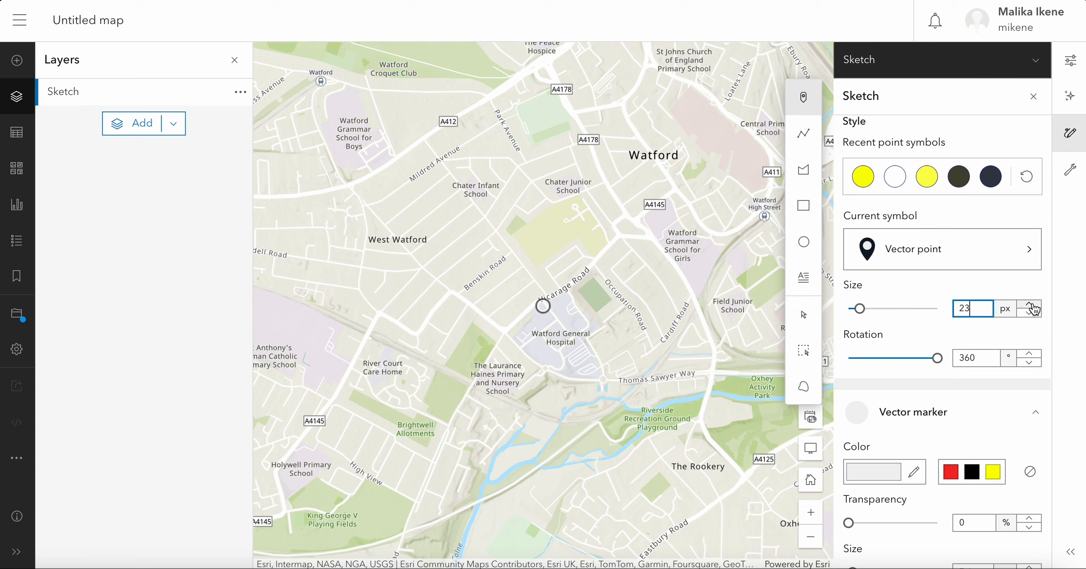
{"action": "left_click", "coordinate": [1031, 305]}
{"action": "left_click", "coordinate": [1030, 305]}
{"action": "left_click", "coordinate": [543, 306]}
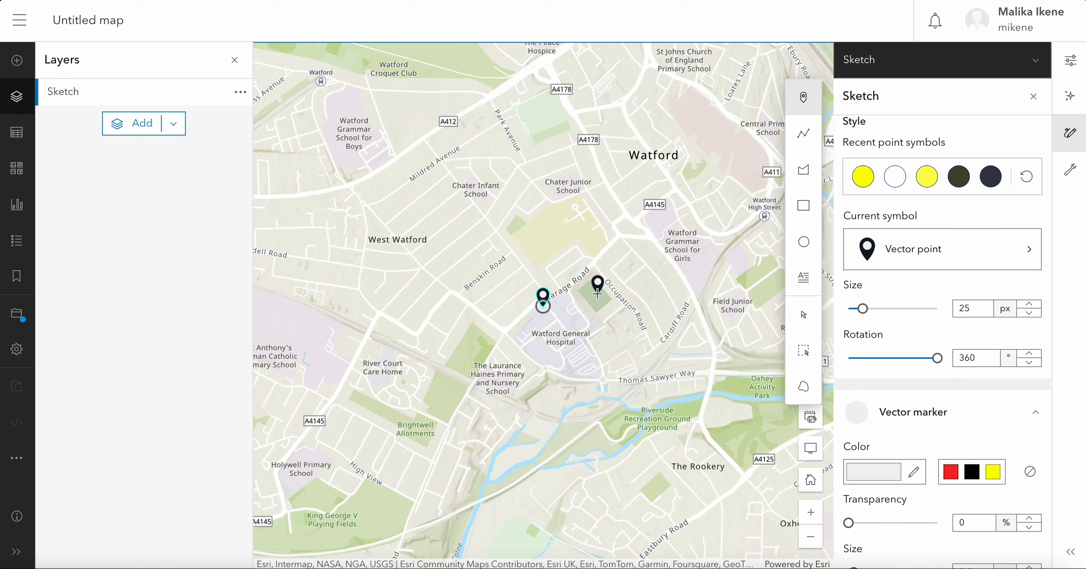
{"action": "key", "text": "Escape"}
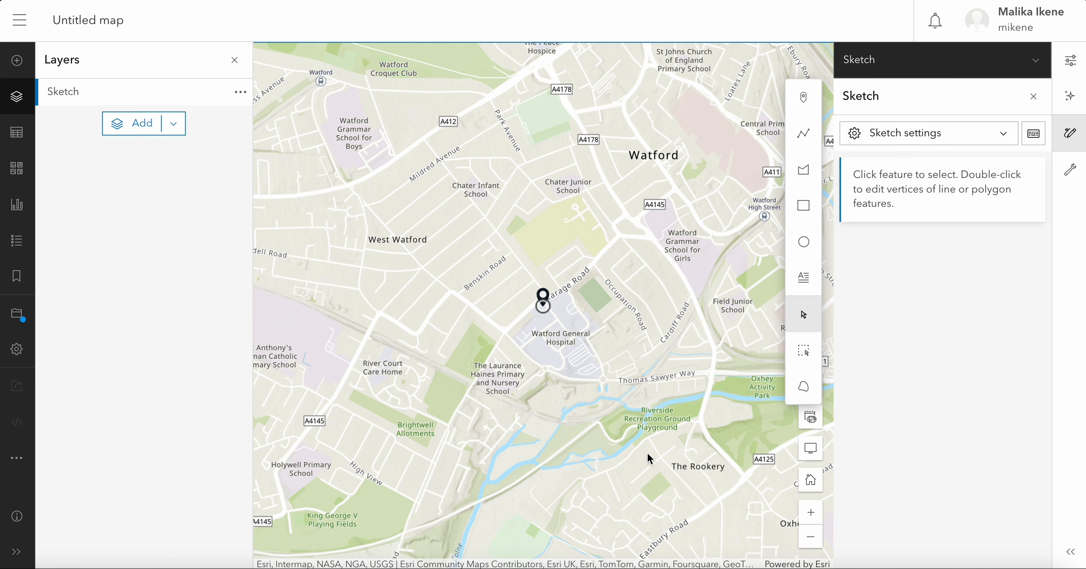
- Switch to the Excel workbook Book7 and examine the Place, Postcode and People columns with their headers and values
{"action": "left_click", "coordinate": [638, 568]}
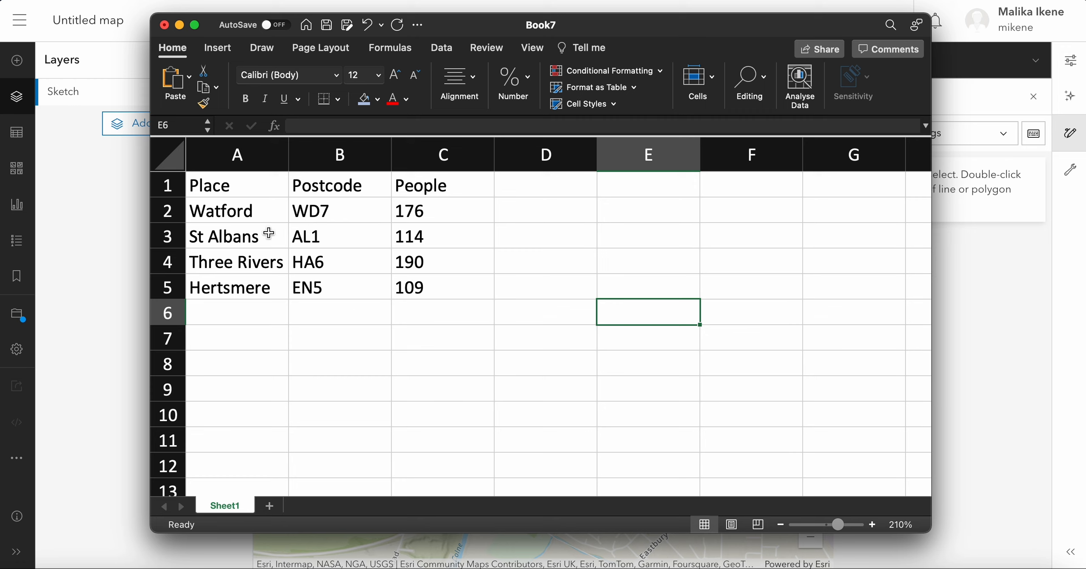
{"action": "left_click_drag", "start_coordinate": [230, 214], "coordinate": [417, 296]}
{"action": "left_click_drag", "start_coordinate": [237, 186], "coordinate": [416, 194]}
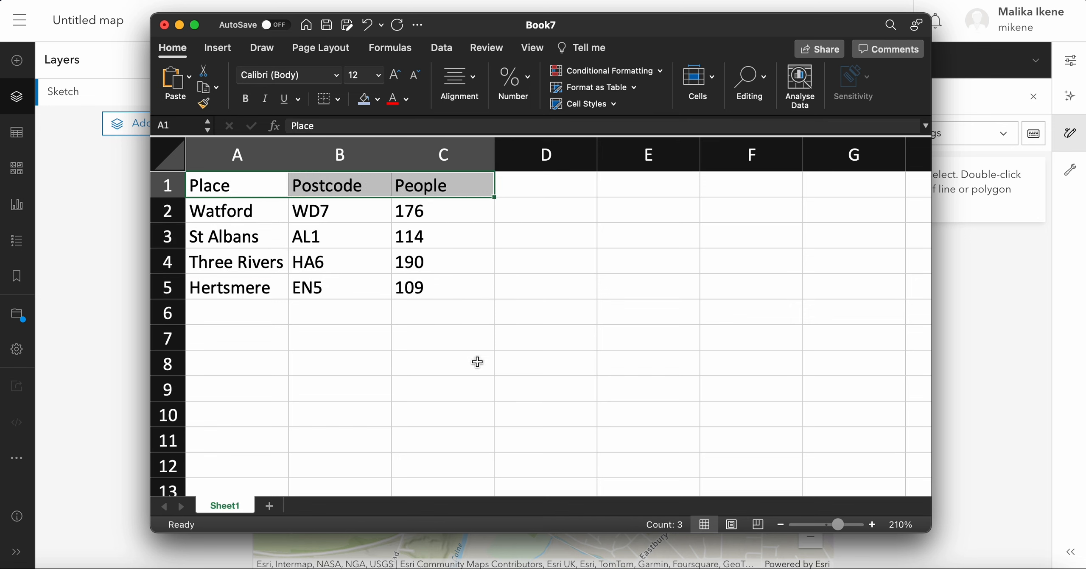
{"action": "left_click", "coordinate": [258, 188]}
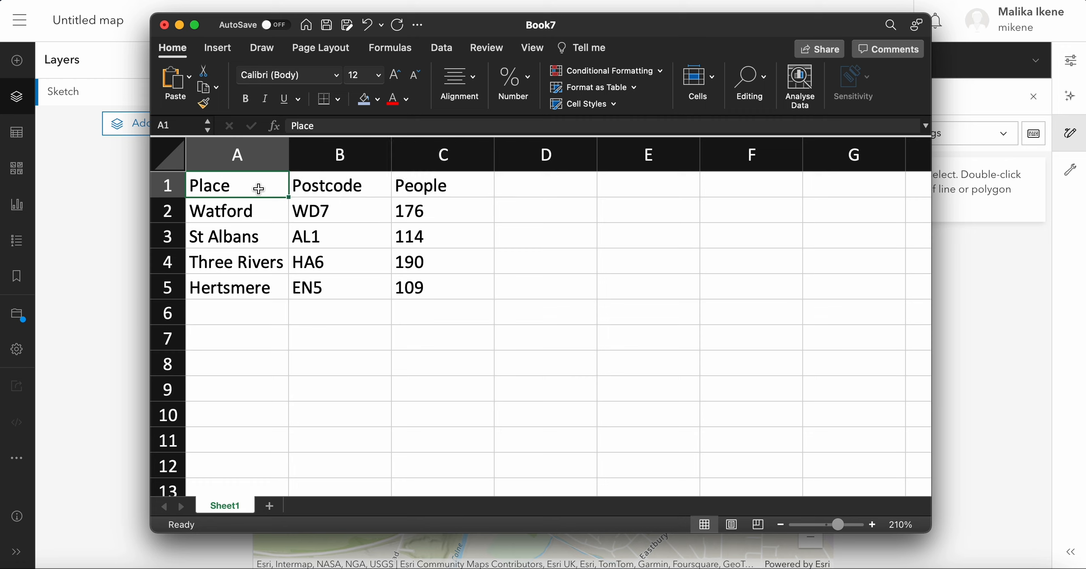
{"action": "left_click", "coordinate": [373, 196]}
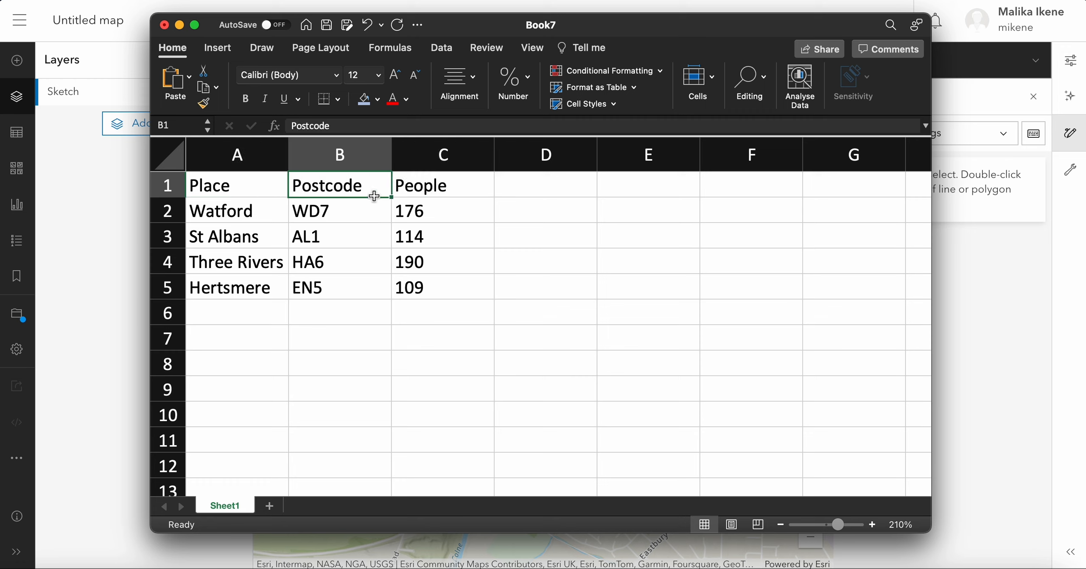
{"action": "left_click", "coordinate": [468, 189]}
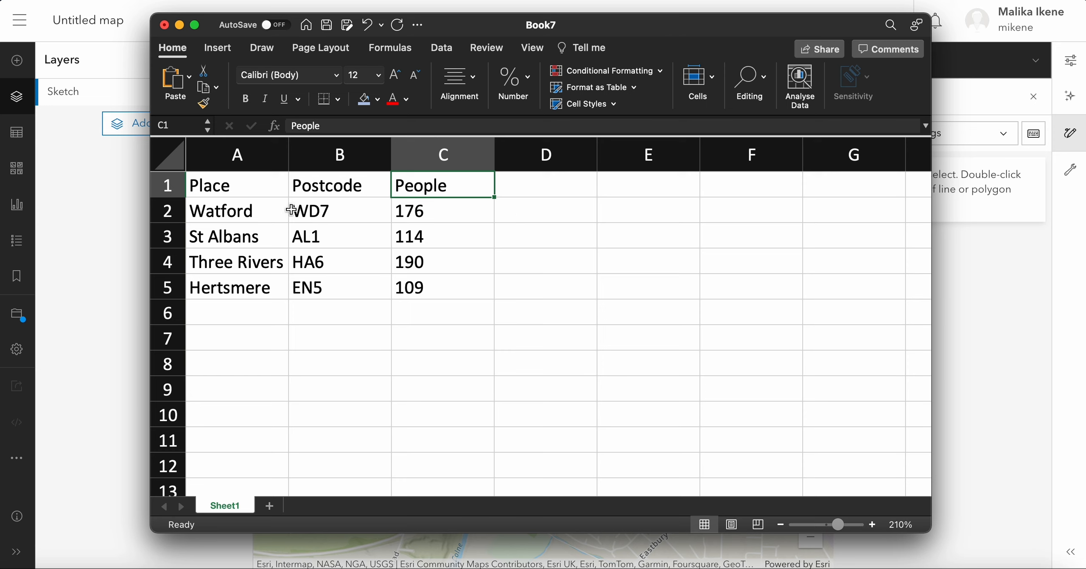
{"action": "left_click_drag", "start_coordinate": [270, 190], "coordinate": [269, 290]}
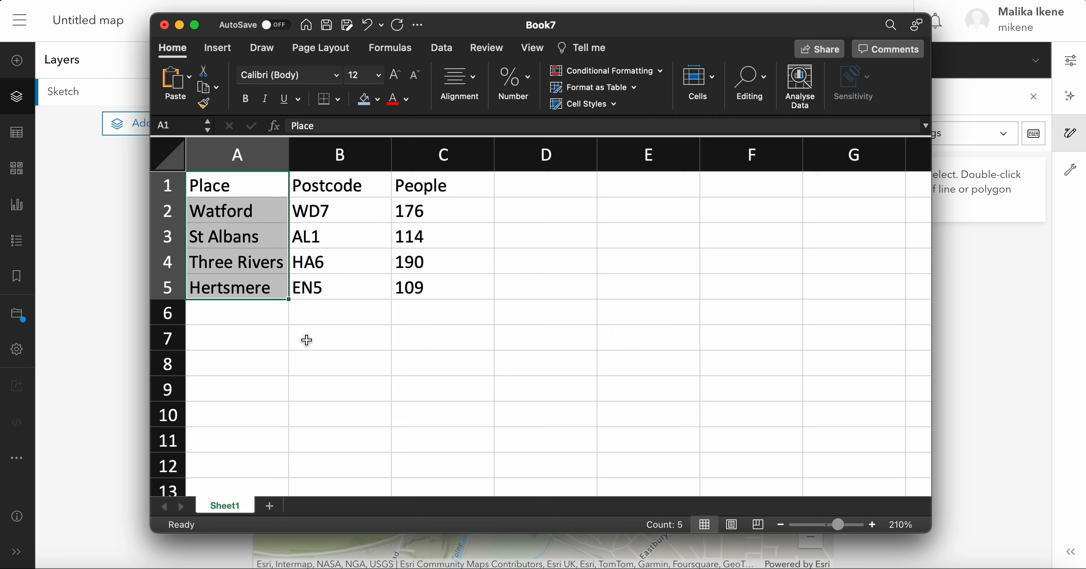
{"action": "left_click_drag", "start_coordinate": [371, 187], "coordinate": [373, 284]}
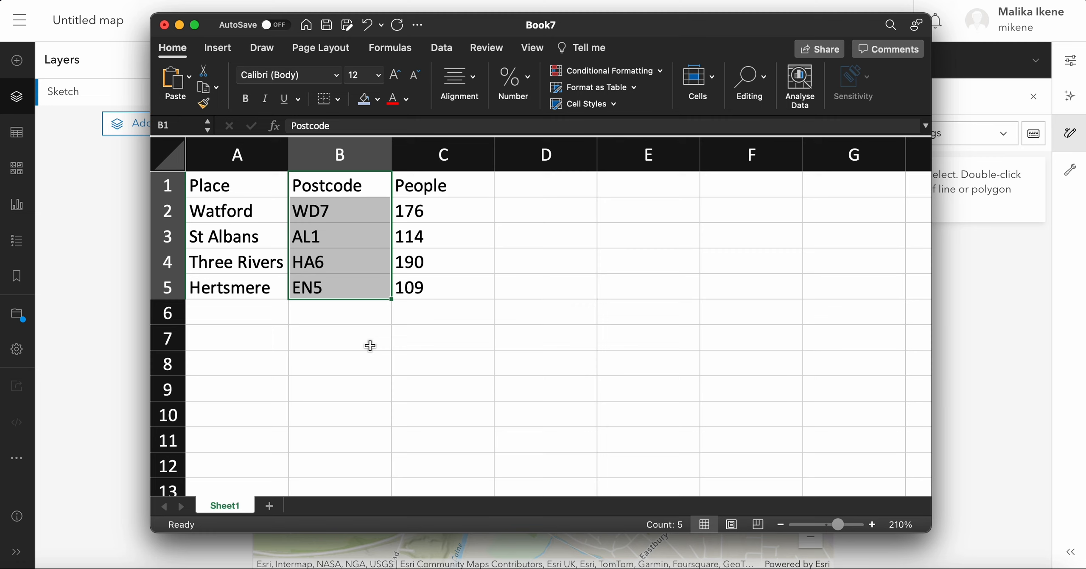
{"action": "left_click_drag", "start_coordinate": [474, 191], "coordinate": [479, 294]}
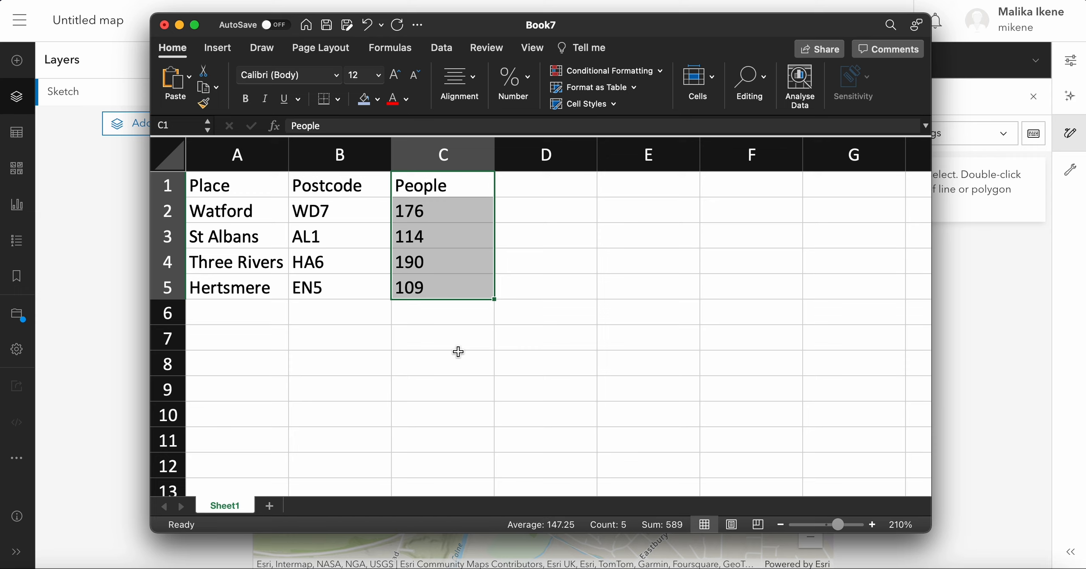
{"action": "left_click", "coordinate": [464, 320]}
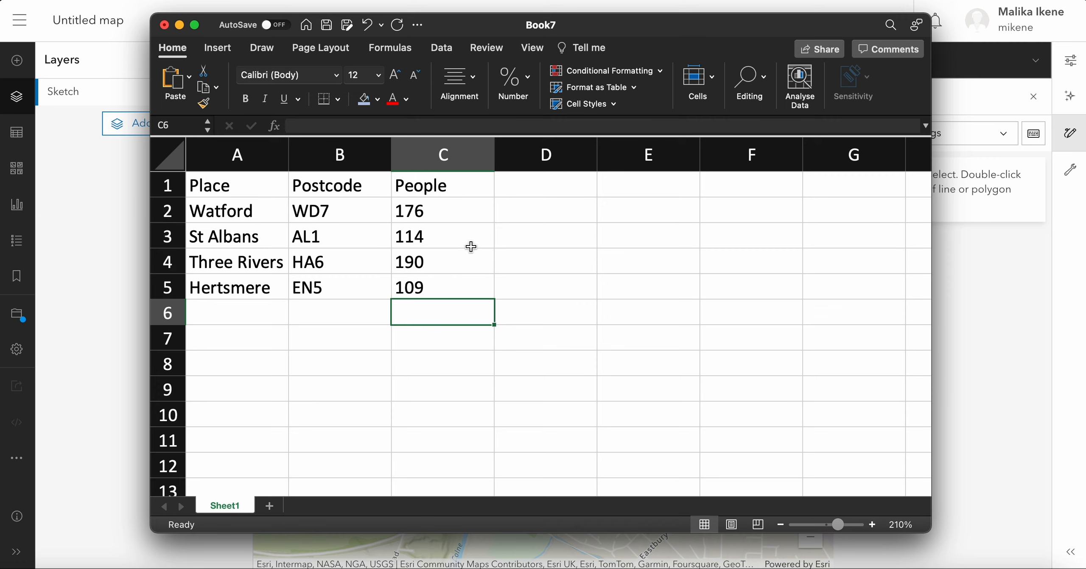
{"action": "left_click_drag", "start_coordinate": [462, 210], "coordinate": [467, 296]}
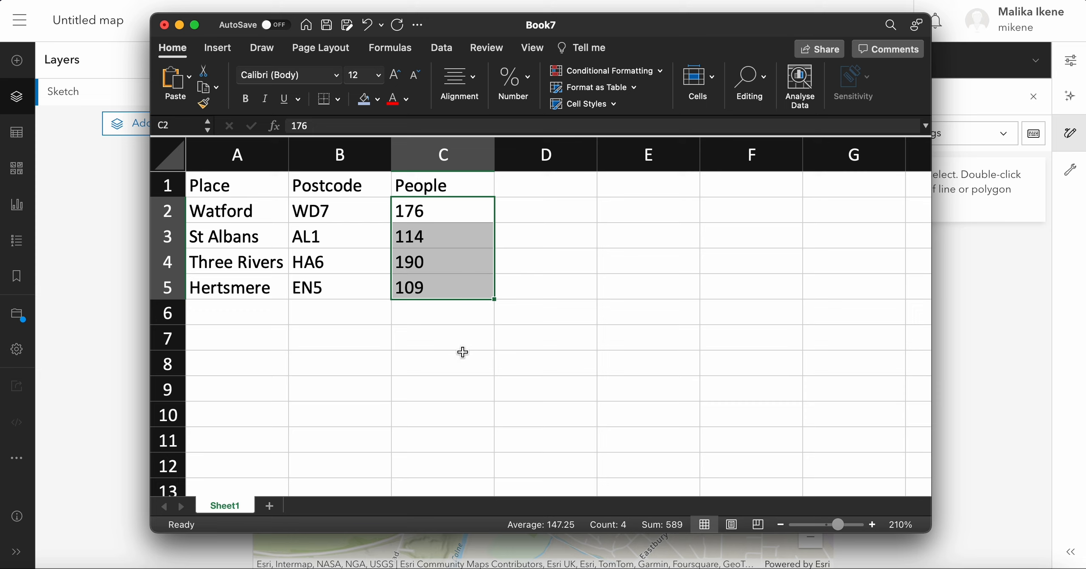
{"action": "left_click", "coordinate": [439, 336]}
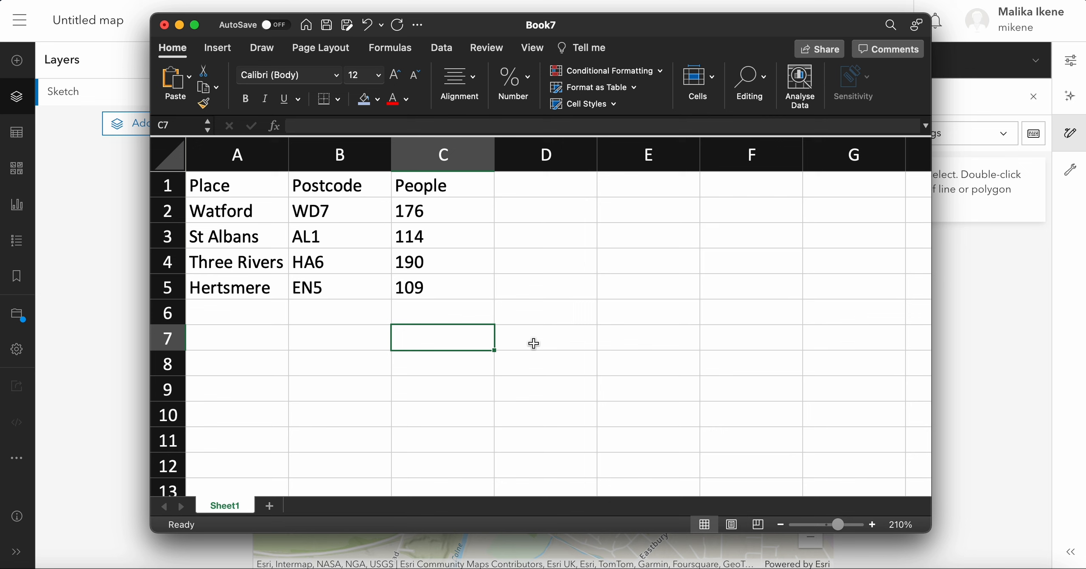
- Bring up the postcode reference notes and examine the full unit, area and district examples
{"action": "left_click", "coordinate": [874, 538]}
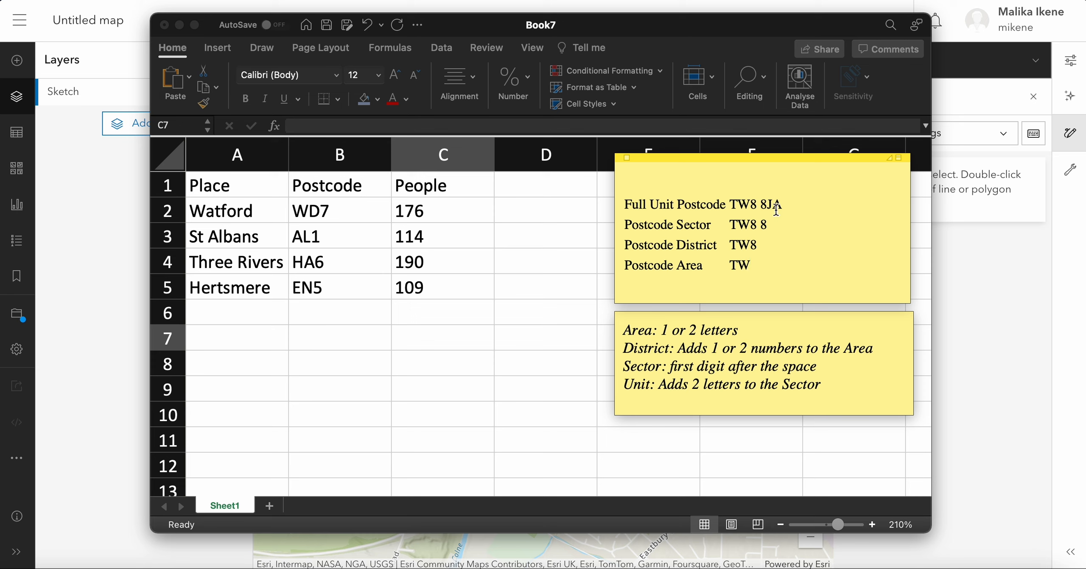
{"action": "left_click_drag", "start_coordinate": [786, 202], "coordinate": [622, 199]}
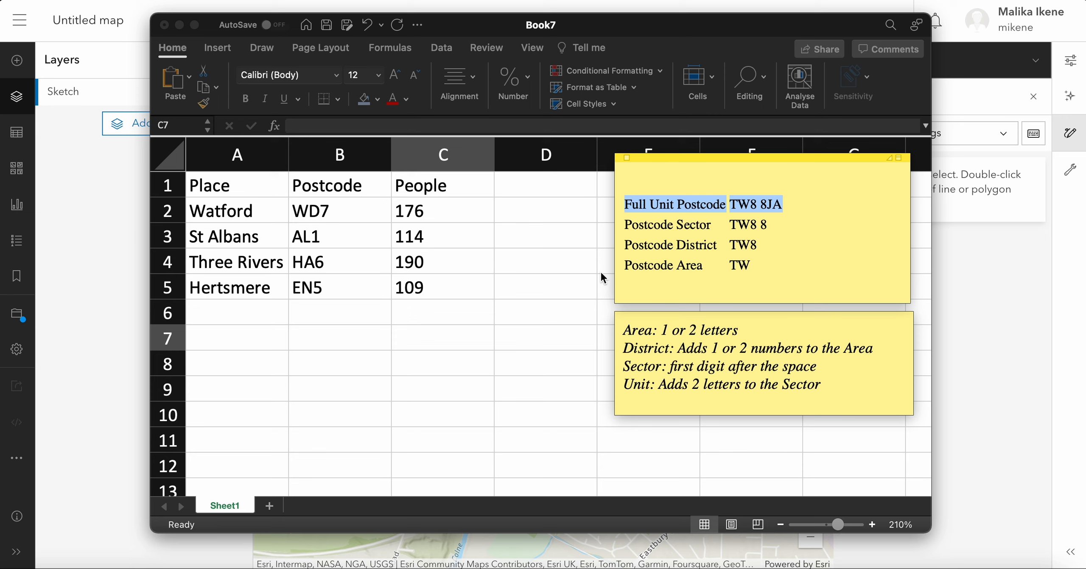
{"action": "left_click", "coordinate": [779, 267]}
{"action": "left_click", "coordinate": [757, 266]}
{"action": "left_click_drag", "start_coordinate": [757, 265], "coordinate": [626, 266]}
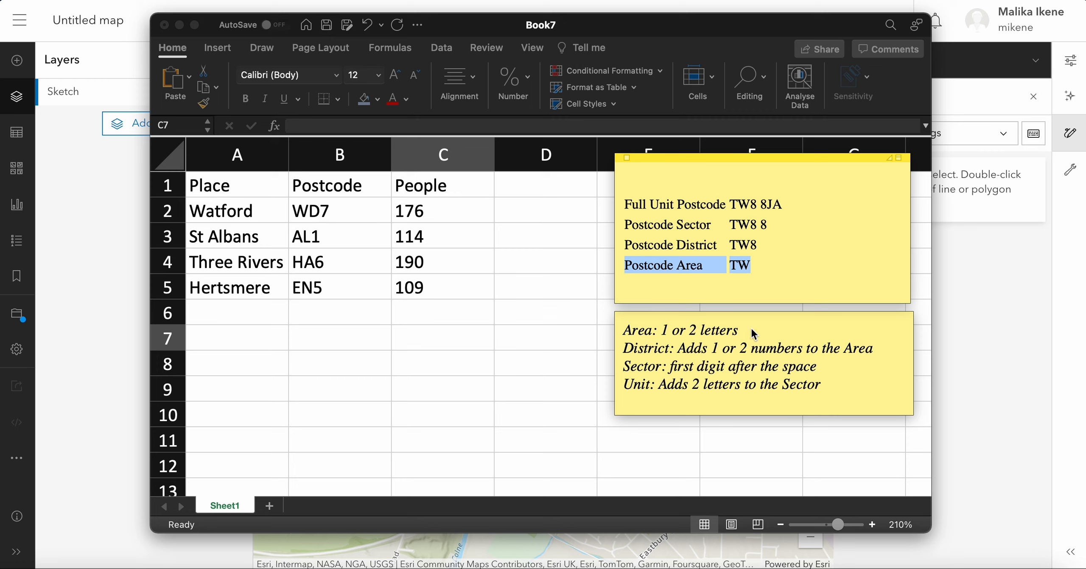
{"action": "left_click", "coordinate": [762, 244]}
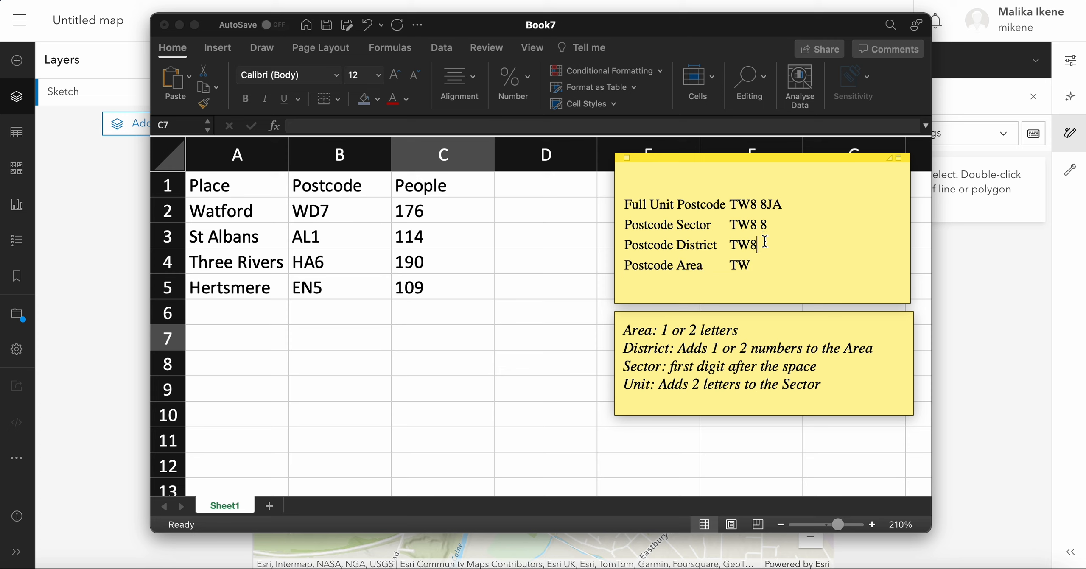
{"action": "left_click_drag", "start_coordinate": [762, 243], "coordinate": [625, 244]}
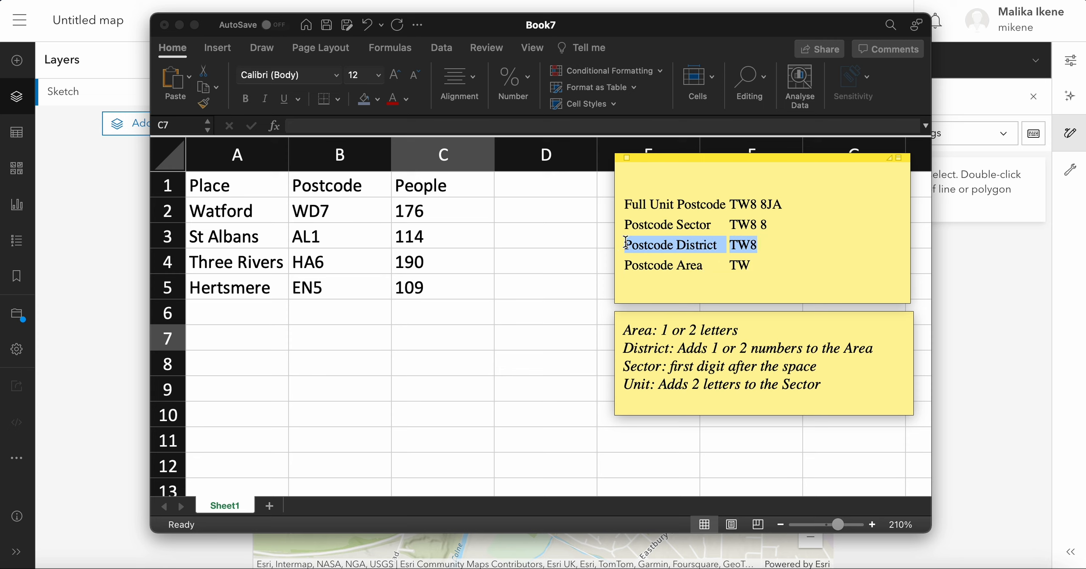
- Examine the postcode sector example and compare it with the full unit postcode in the notes
{"action": "left_click", "coordinate": [758, 245]}
{"action": "left_click_drag", "start_coordinate": [758, 245], "coordinate": [623, 224]}
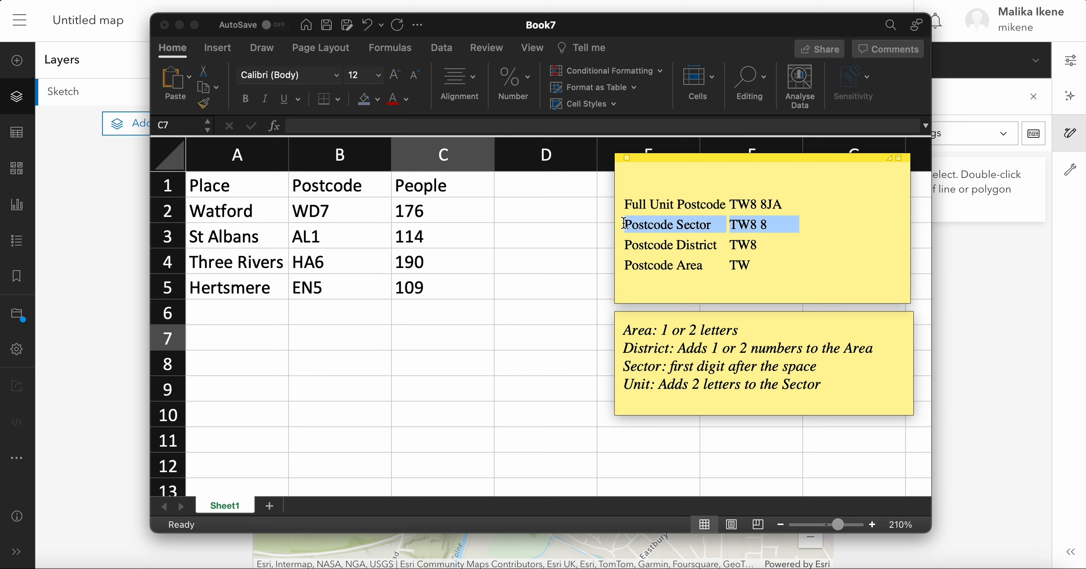
{"action": "left_click", "coordinate": [761, 225]}
{"action": "left_click_drag", "start_coordinate": [762, 224], "coordinate": [760, 224]}
{"action": "left_click", "coordinate": [769, 225]}
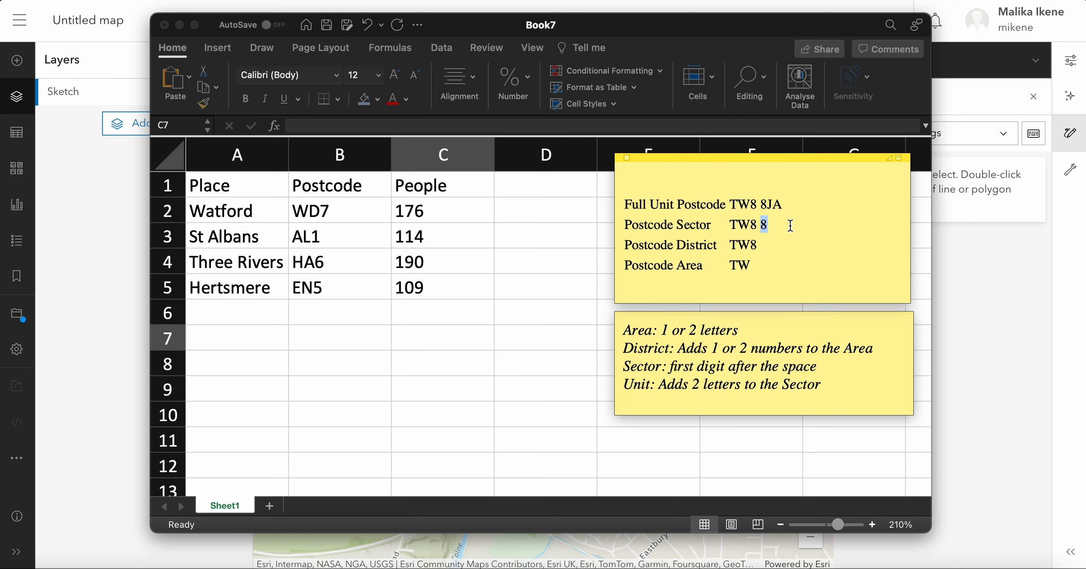
{"action": "left_click", "coordinate": [787, 225]}
{"action": "left_click_drag", "start_coordinate": [791, 210], "coordinate": [626, 209]}
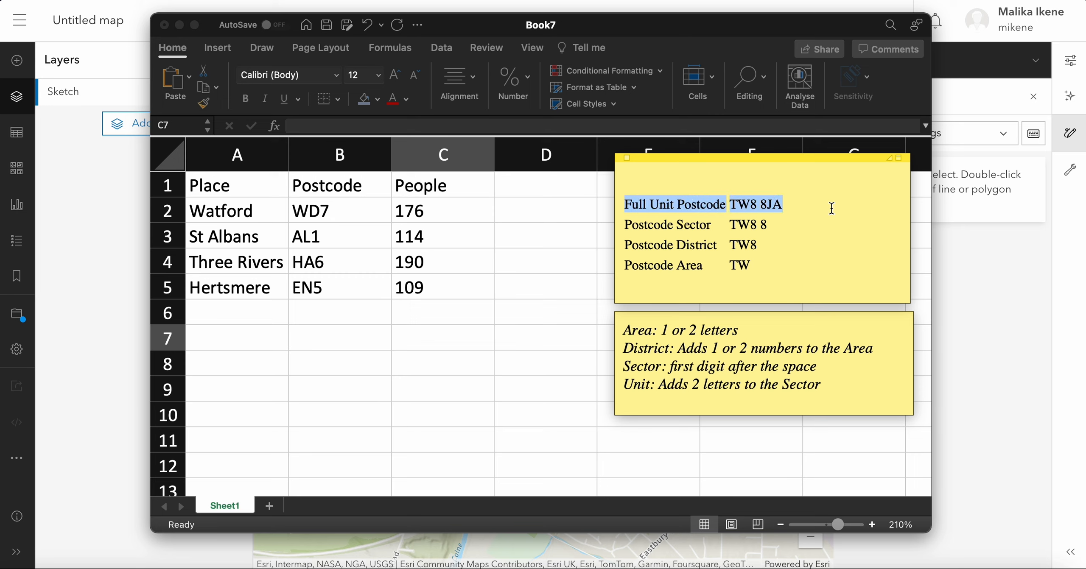
{"action": "left_click", "coordinate": [796, 203]}
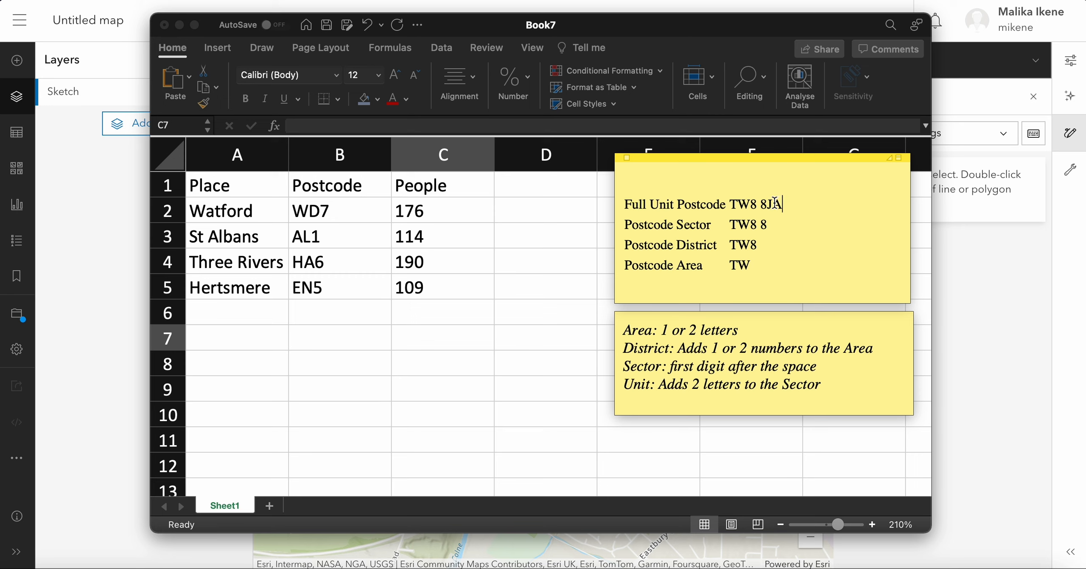
{"action": "left_click_drag", "start_coordinate": [767, 205], "coordinate": [794, 206]}
{"action": "left_click", "coordinate": [809, 203]}
- Return to the Excel workbook and select the postcodes of the four places in B2:B5
{"action": "left_click", "coordinate": [495, 313]}
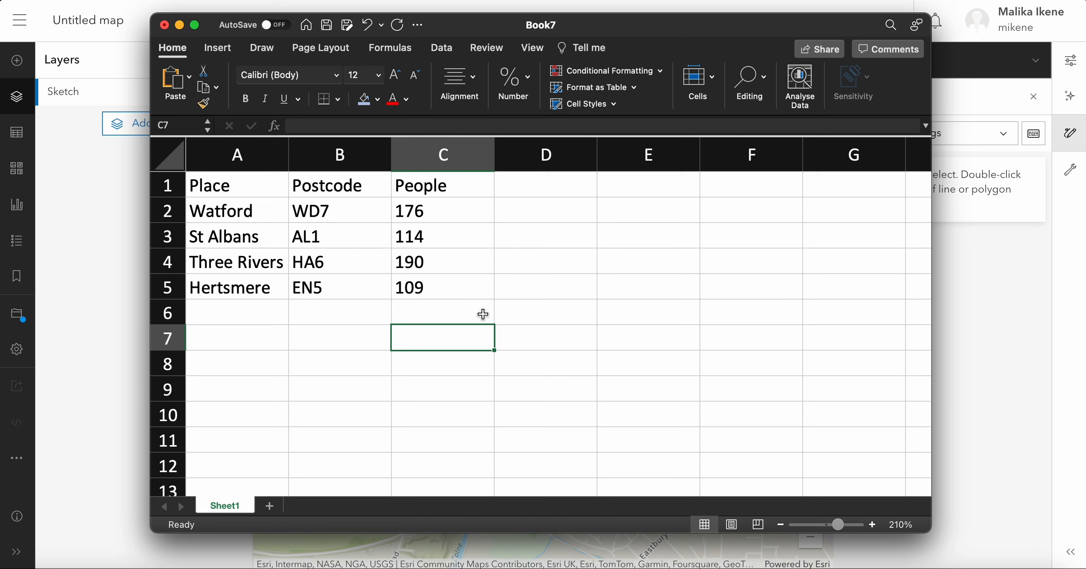
{"action": "left_click_drag", "start_coordinate": [369, 209], "coordinate": [369, 287]}
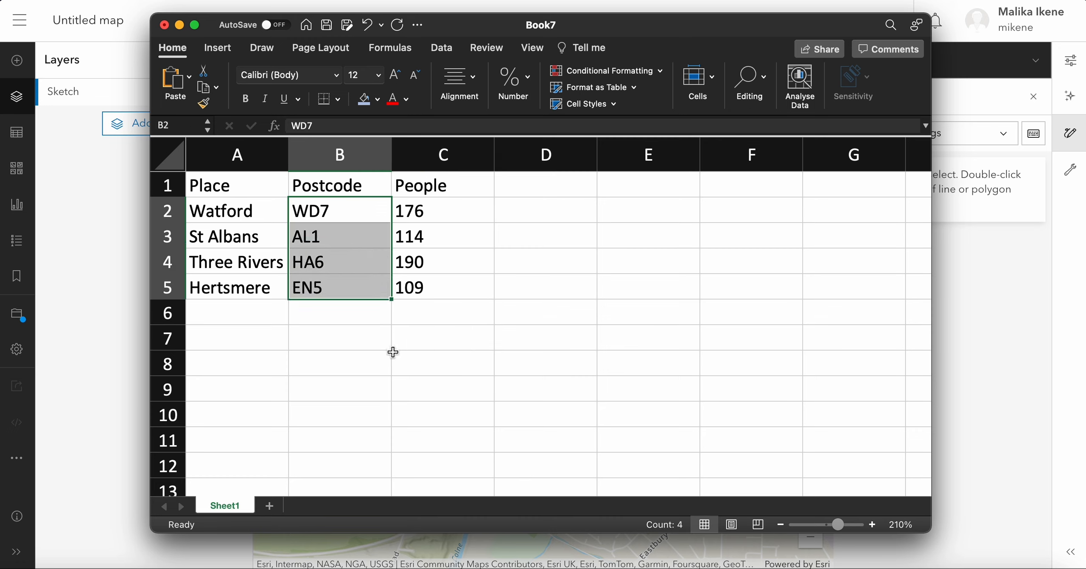
- Switch to the UK Grid Reference Finder's Postcode Batch Converter Tool page and examine its title and instructions
{"action": "left_click", "coordinate": [340, 334]}
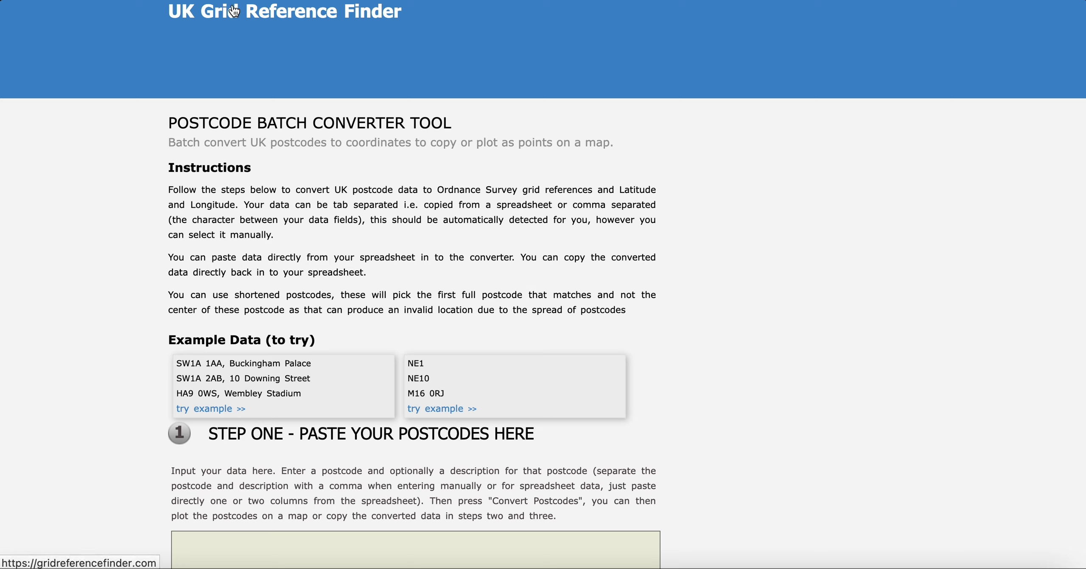
{"action": "left_click_drag", "start_coordinate": [420, 14], "coordinate": [175, 12]}
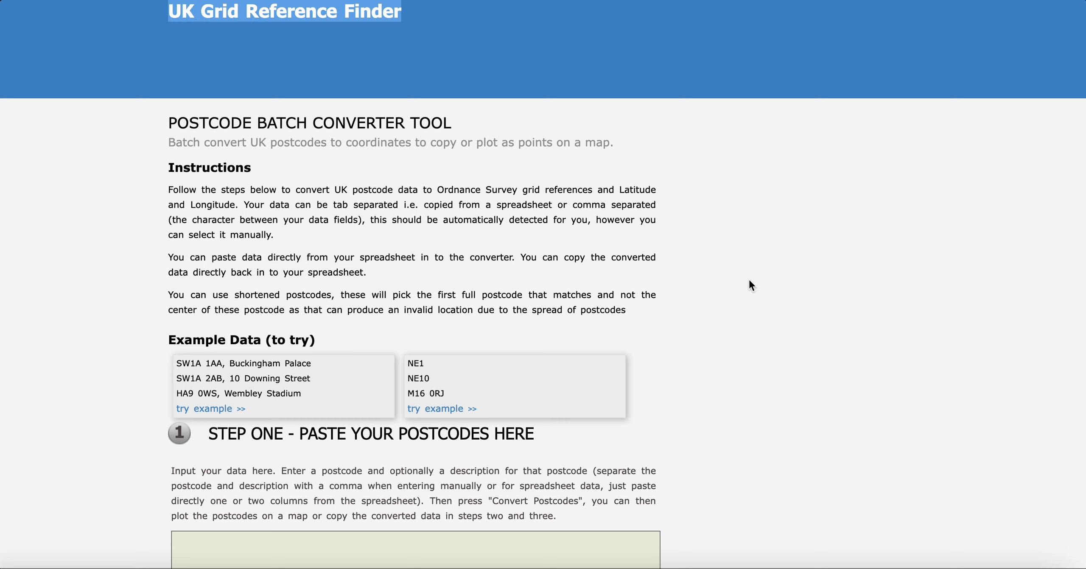
{"action": "left_click", "coordinate": [709, 289]}
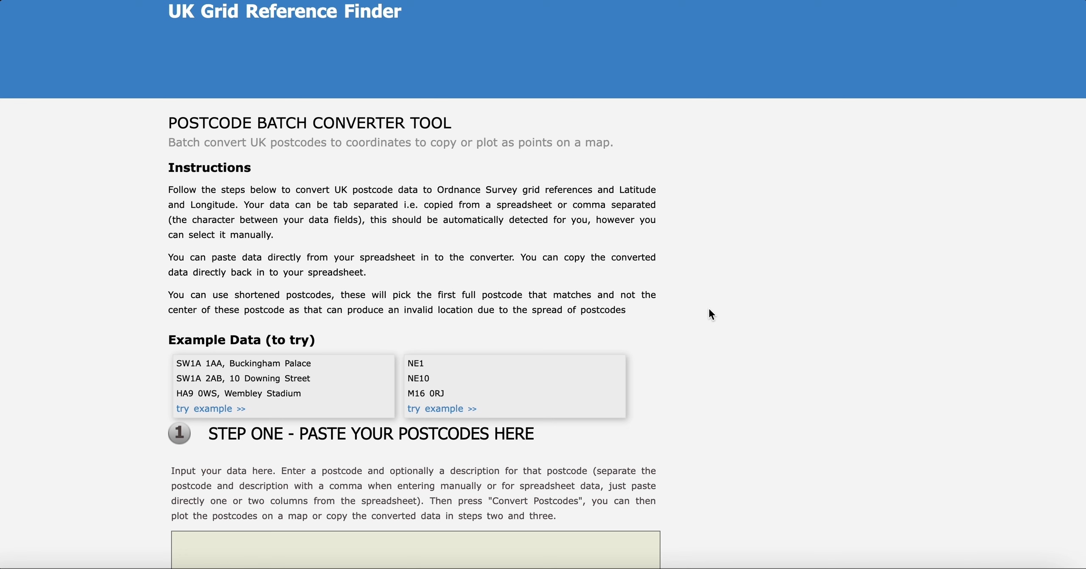
- Return to the Excel workbook and copy the four postcodes in B2:B5
{"action": "left_click", "coordinate": [642, 562]}
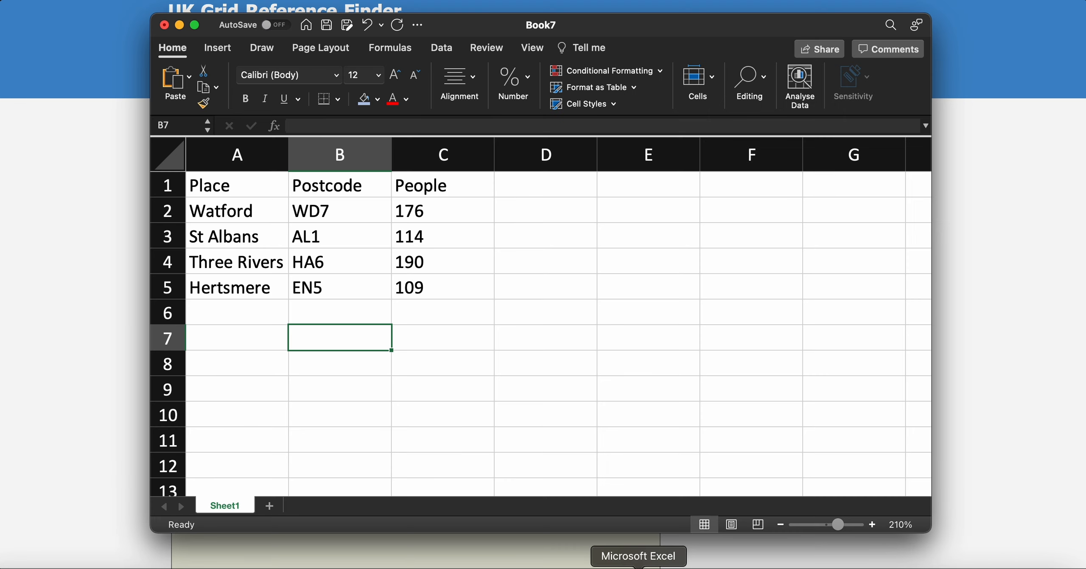
{"action": "left_click_drag", "start_coordinate": [368, 210], "coordinate": [363, 286]}
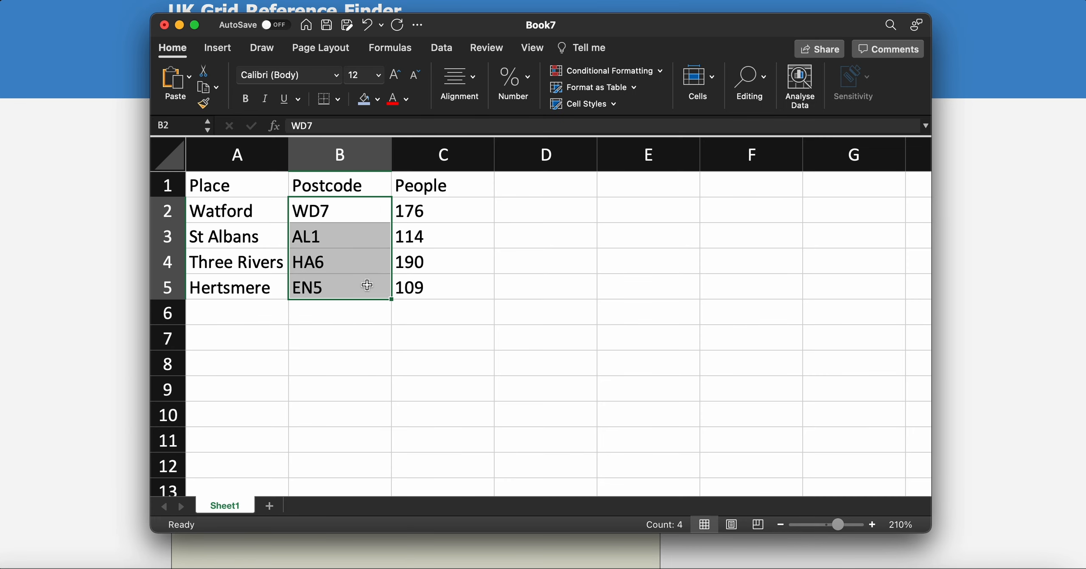
{"action": "key", "text": "super+c"}
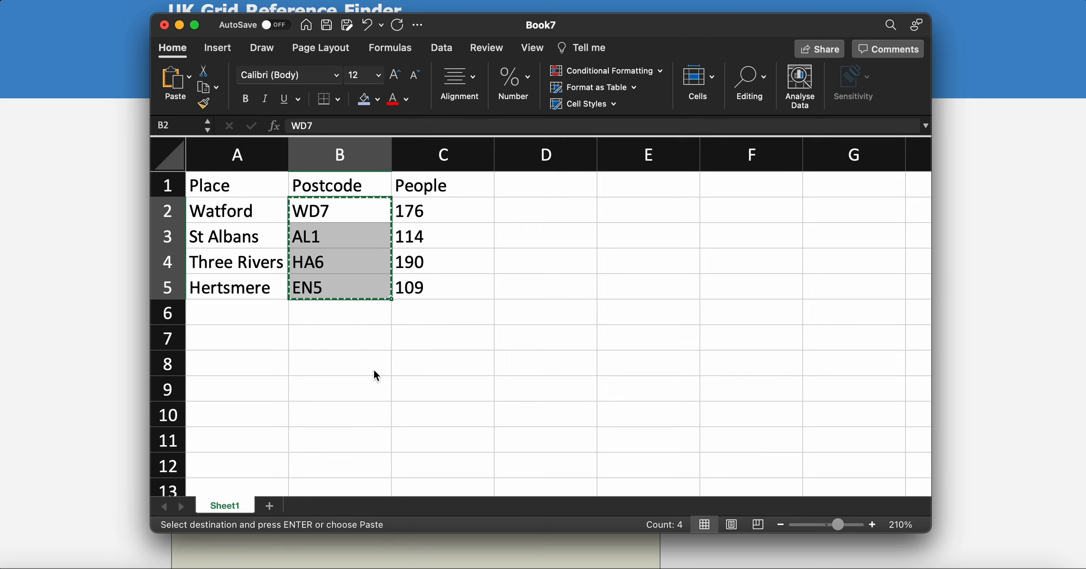
- Switch to the UK Grid Reference Finder page, paste the copied postcodes into the step one input area and convert them
{"action": "left_click", "coordinate": [975, 333]}
{"action": "scroll", "coordinate": [640, 435], "scroll_direction": "down", "scroll_amount": 5}
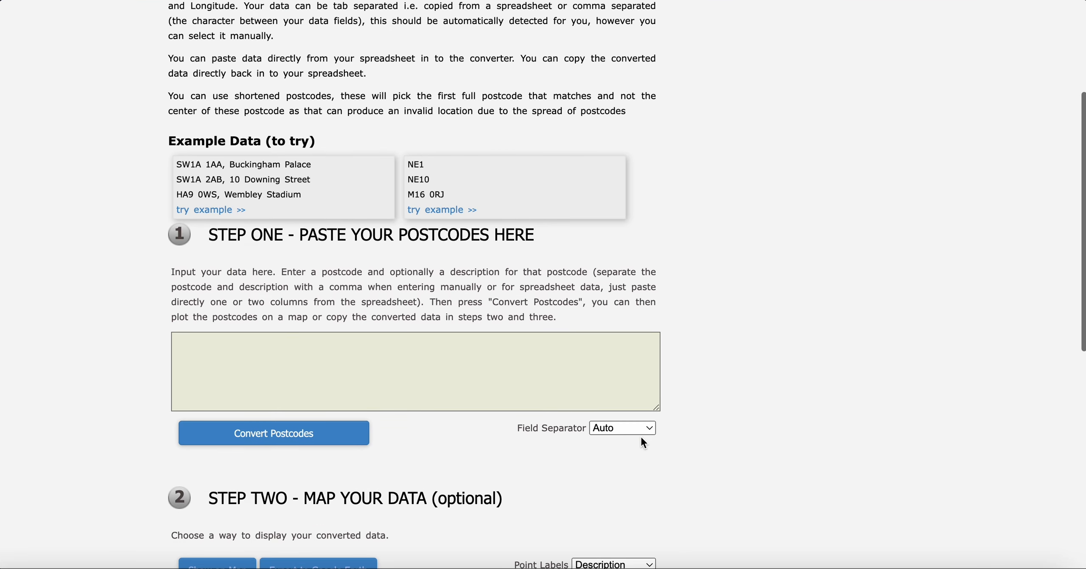
{"action": "left_click", "coordinate": [460, 370]}
{"action": "key", "text": "super+v"}
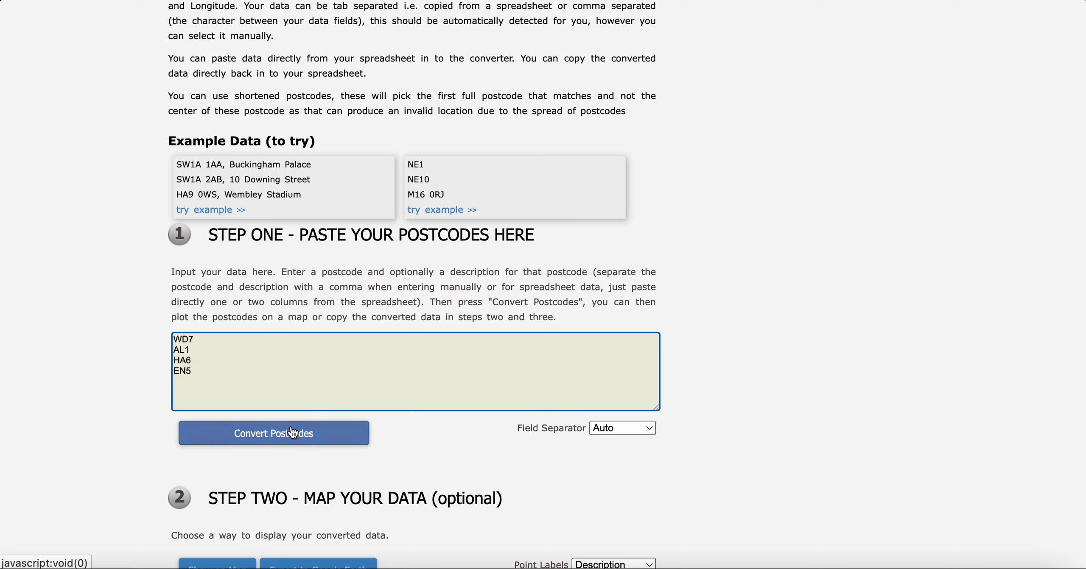
{"action": "left_click", "coordinate": [280, 438]}
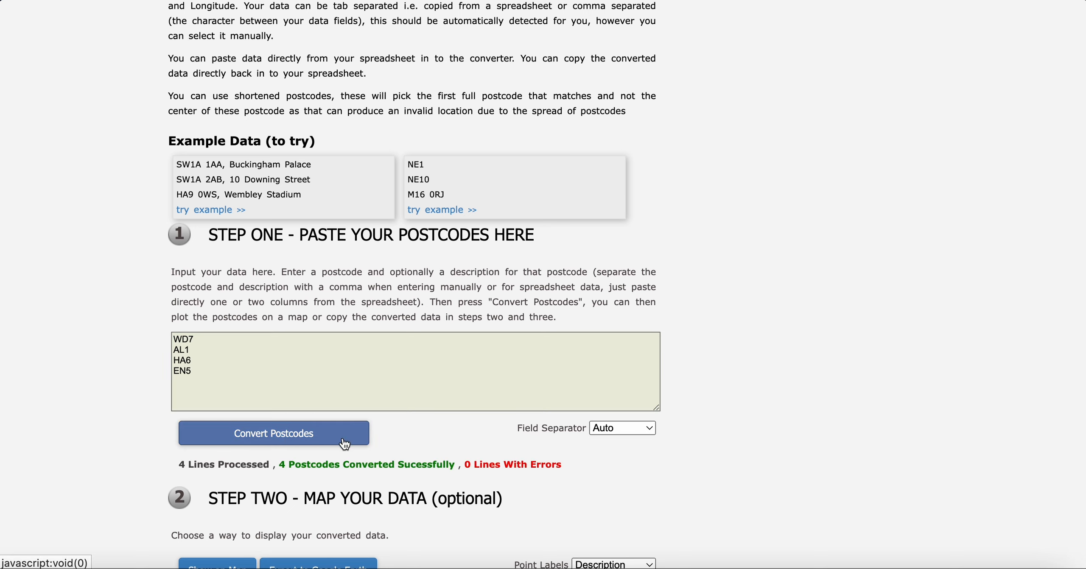
- Examine the conversion summary and the available field separator options, keeping Auto
{"action": "left_click_drag", "start_coordinate": [277, 465], "coordinate": [579, 468]}
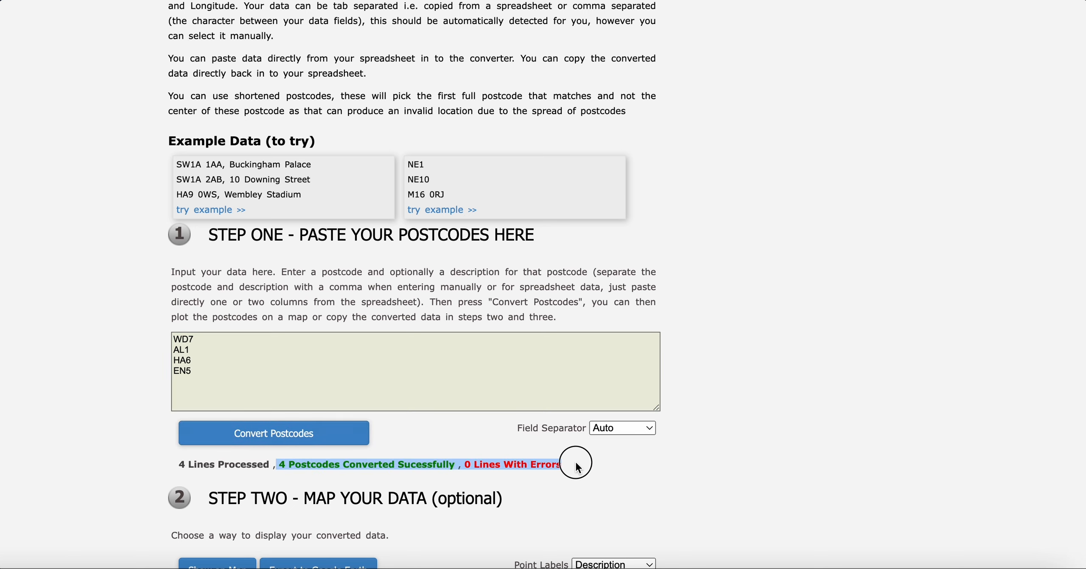
{"action": "left_click", "coordinate": [606, 465]}
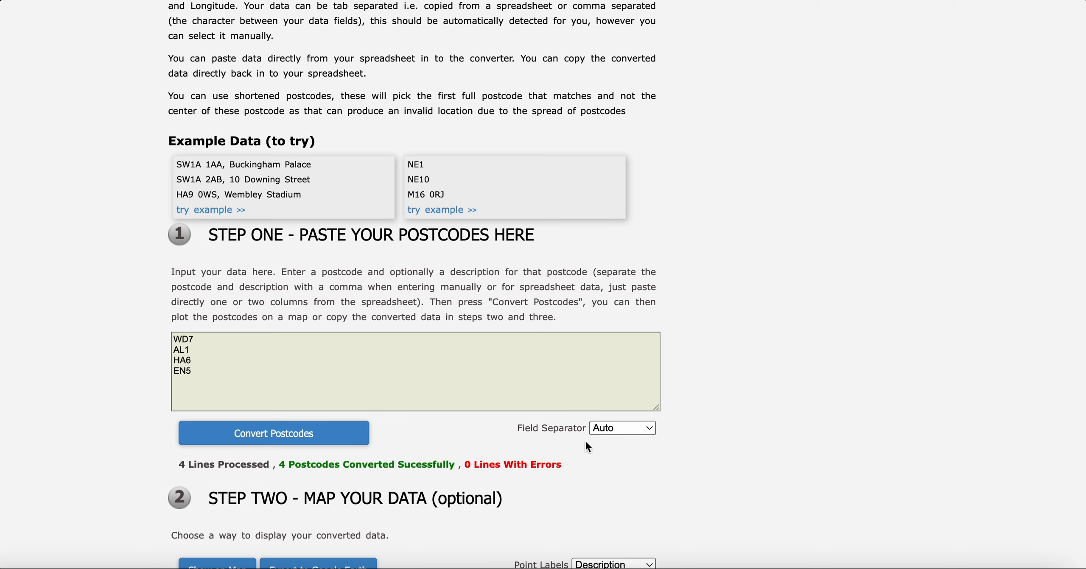
{"action": "left_click", "coordinate": [630, 429]}
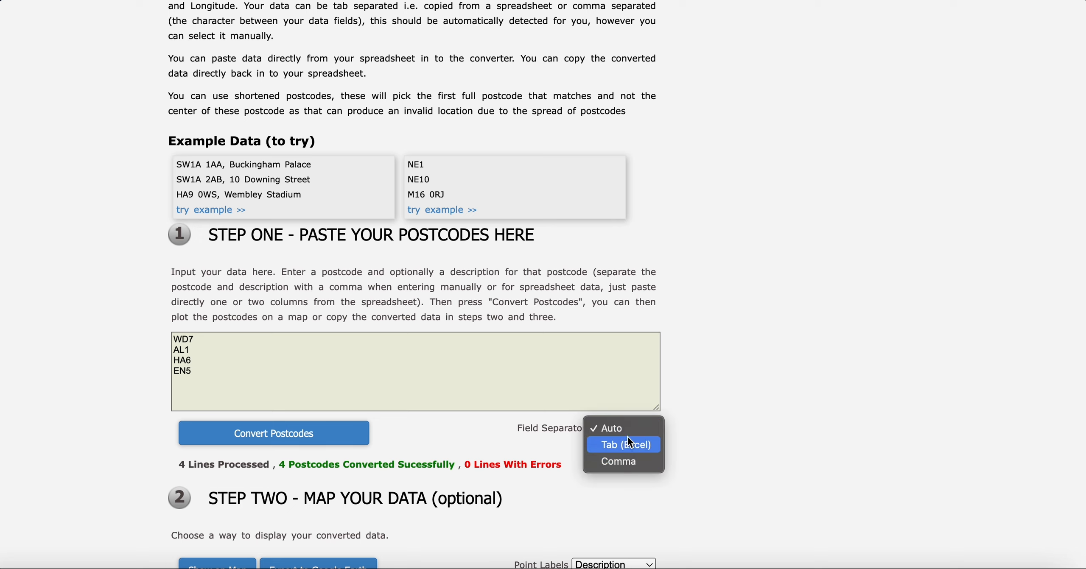
{"action": "left_click", "coordinate": [710, 467]}
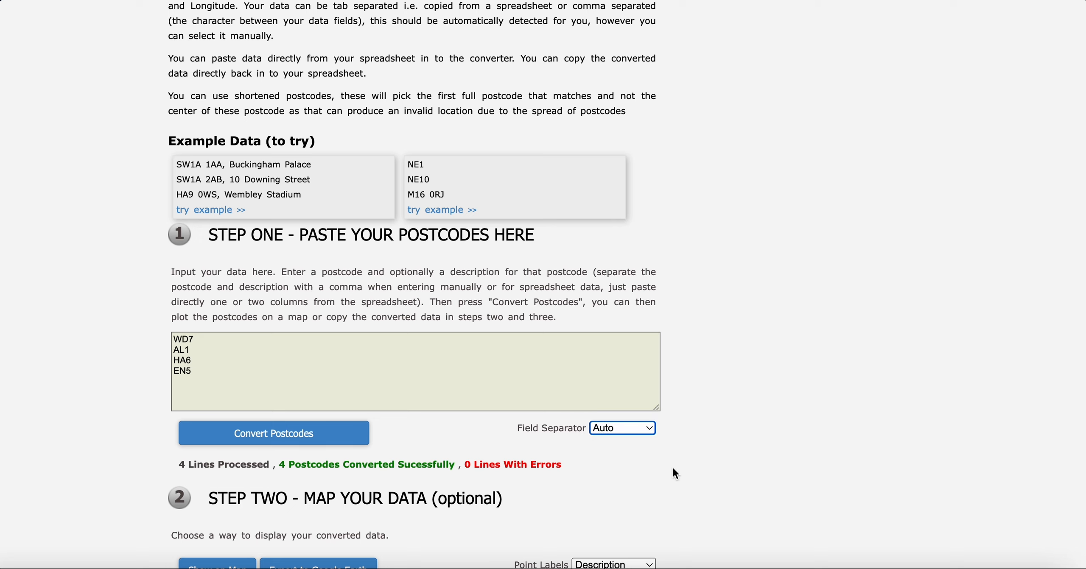
- Copy the converted data with its header row and paste it into the Excel sheet starting at D1
{"action": "scroll", "coordinate": [672, 468], "scroll_direction": "down", "scroll_amount": 3}
{"action": "scroll", "coordinate": [672, 466], "scroll_direction": "down", "scroll_amount": 5}
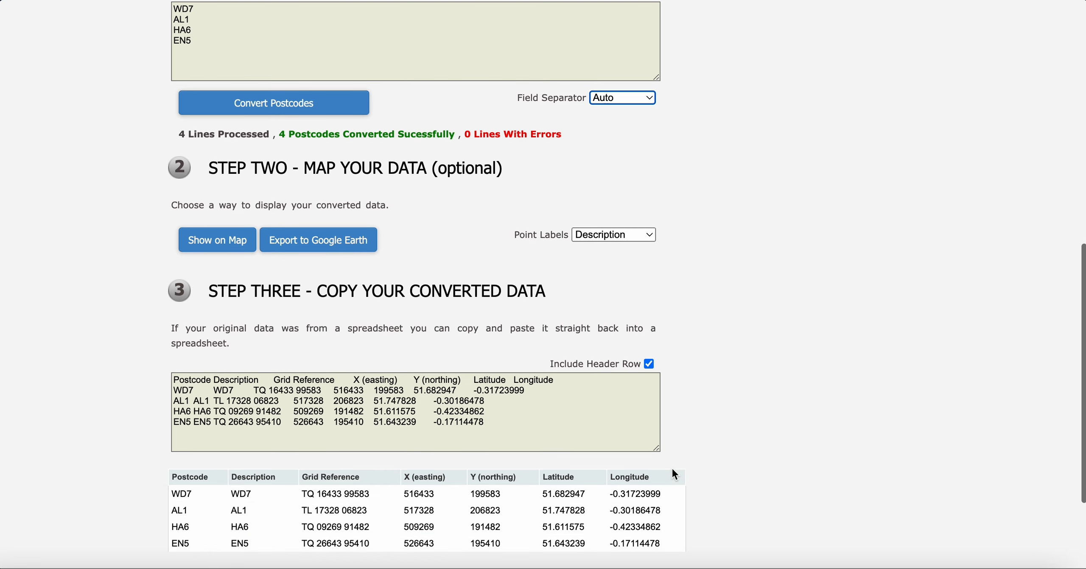
{"action": "left_click", "coordinate": [530, 351]}
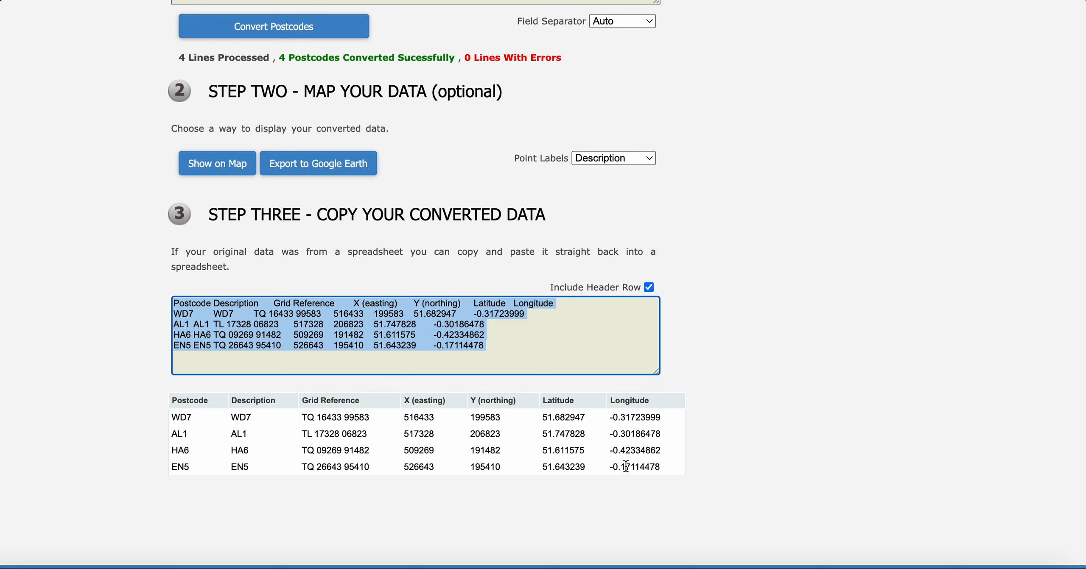
{"action": "left_click", "coordinate": [641, 566]}
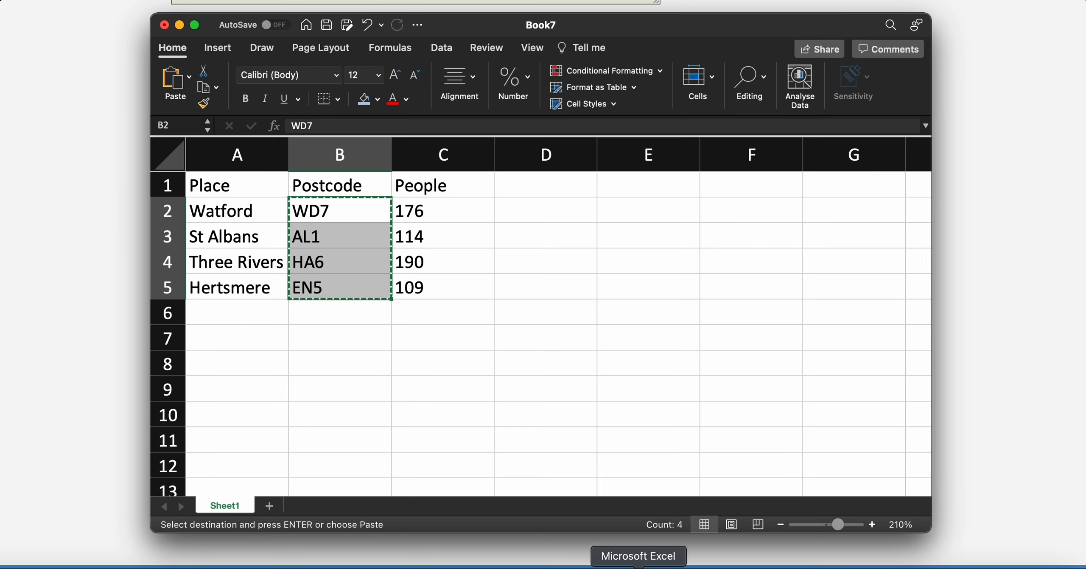
{"action": "left_click", "coordinate": [523, 194]}
{"action": "key", "text": "super+v"}
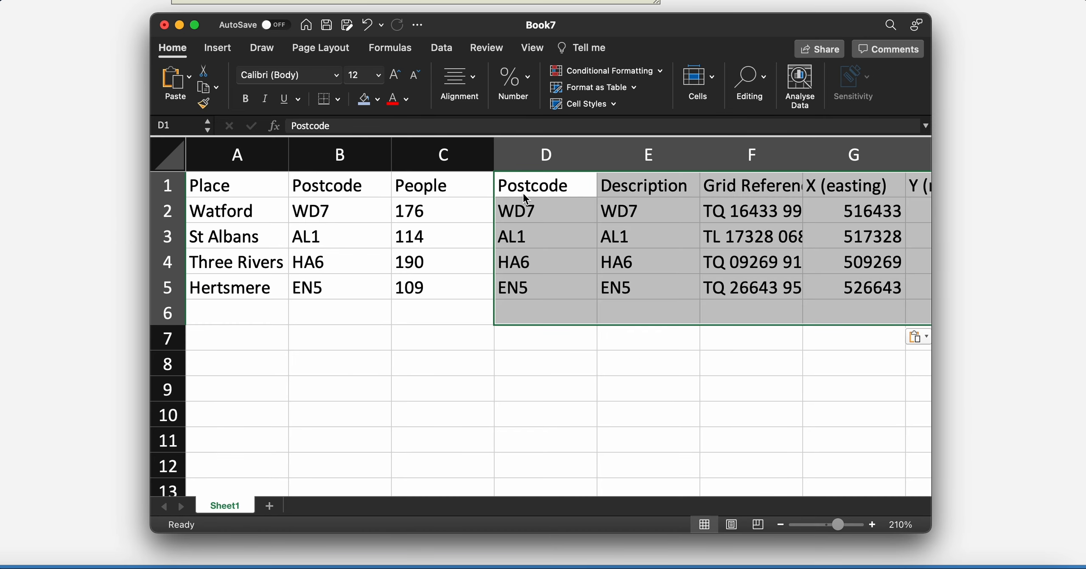
{"action": "left_click", "coordinate": [569, 351]}
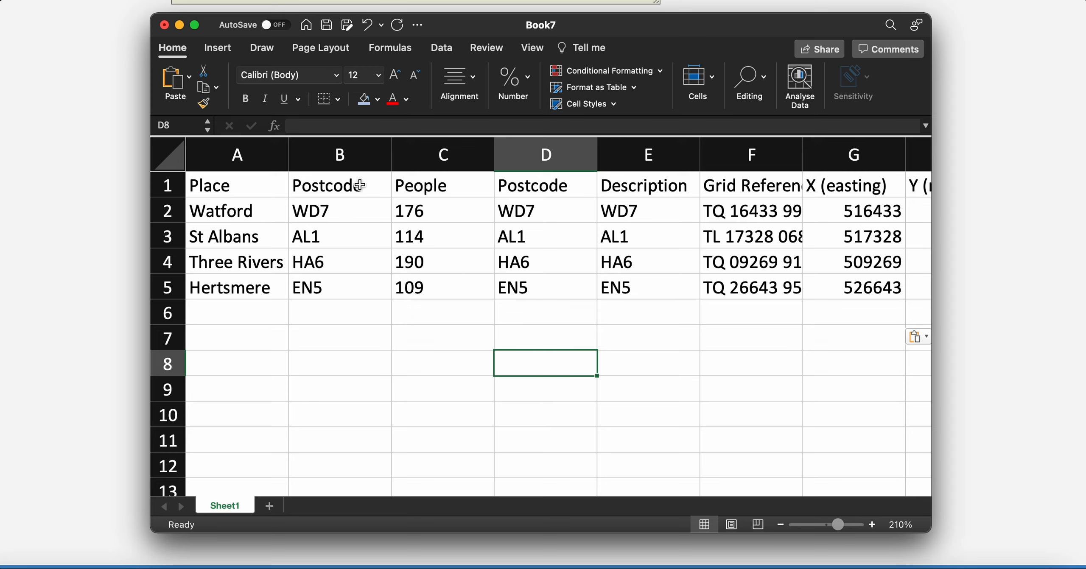
- Compare the Postcode columns B and D, and delete the duplicate column D
{"action": "left_click_drag", "start_coordinate": [360, 185], "coordinate": [359, 284]}
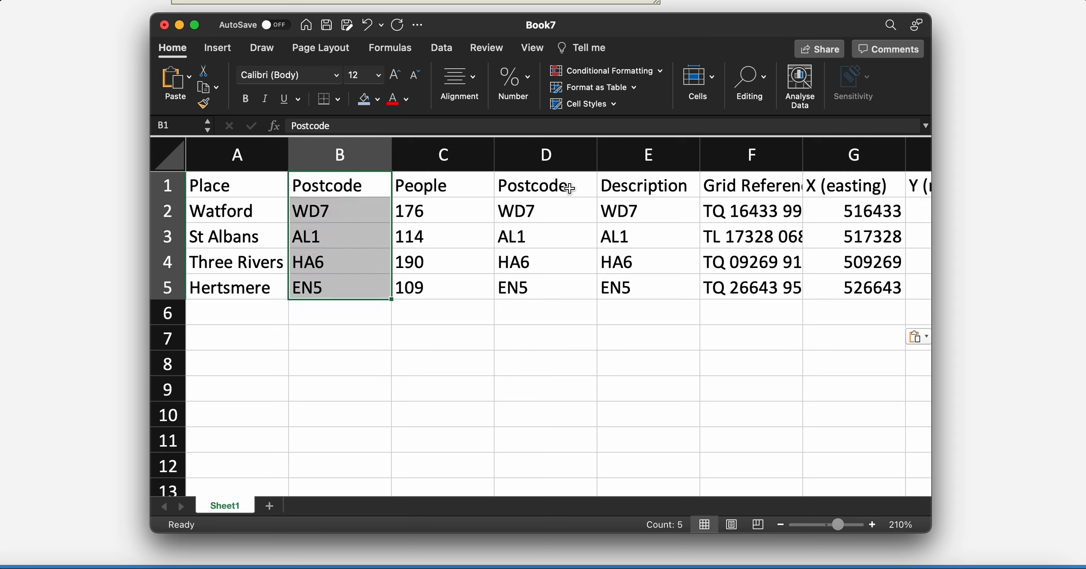
{"action": "left_click_drag", "start_coordinate": [570, 188], "coordinate": [559, 283]}
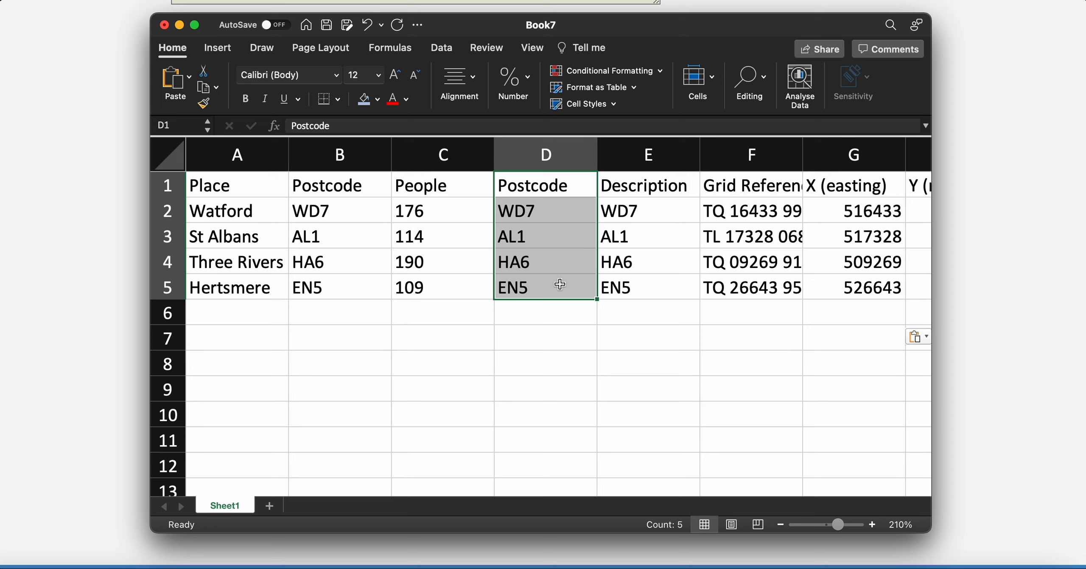
{"action": "right_click", "coordinate": [543, 157]}
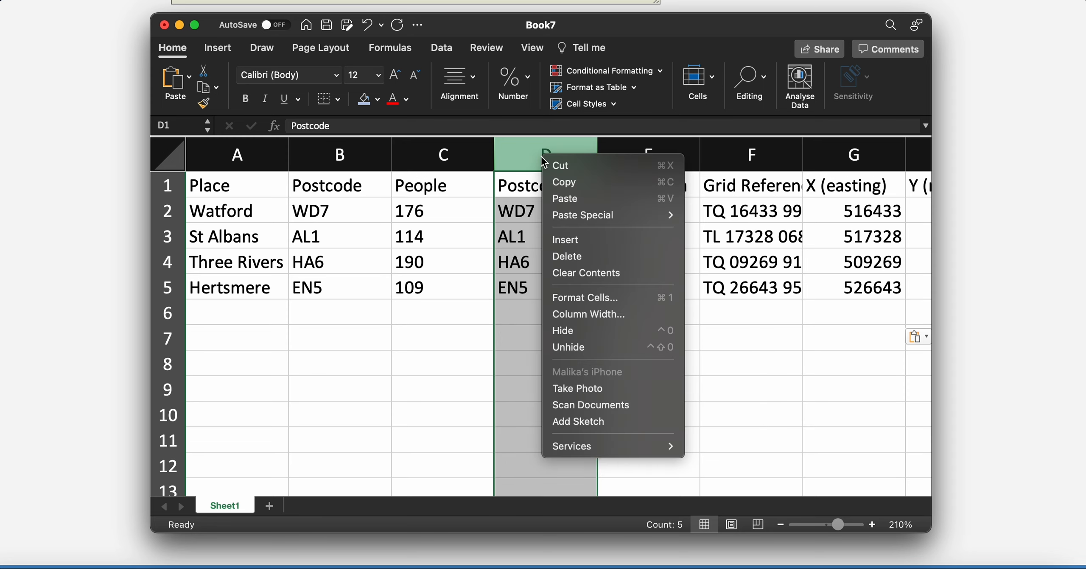
{"action": "left_click", "coordinate": [582, 256]}
{"action": "left_click", "coordinate": [644, 333]}
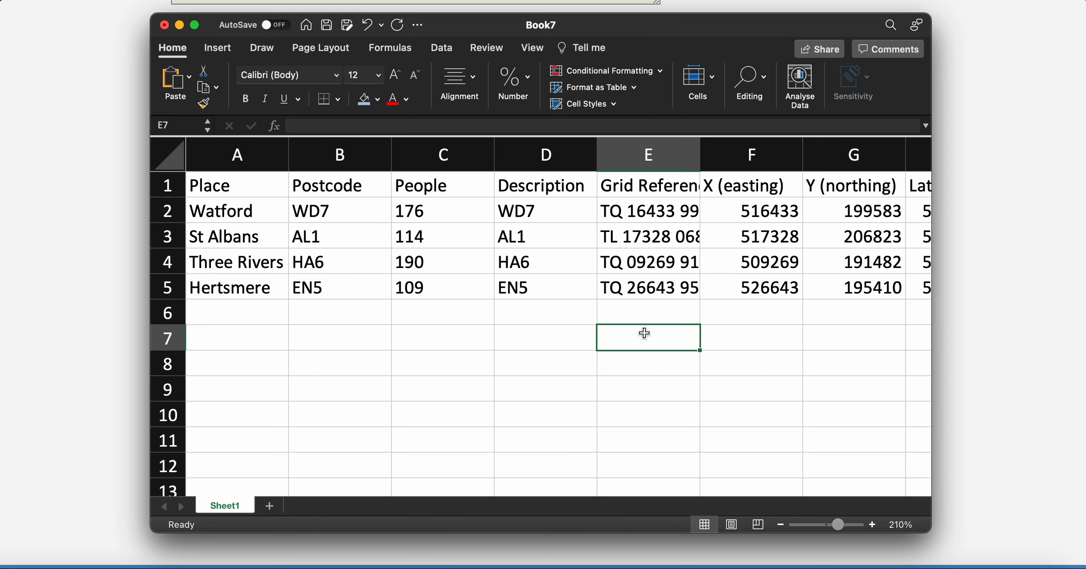
- Delete columns D to G, holding the Description, Grid Reference, X (easting) and Y (northing) data
{"action": "left_click", "coordinate": [565, 155]}
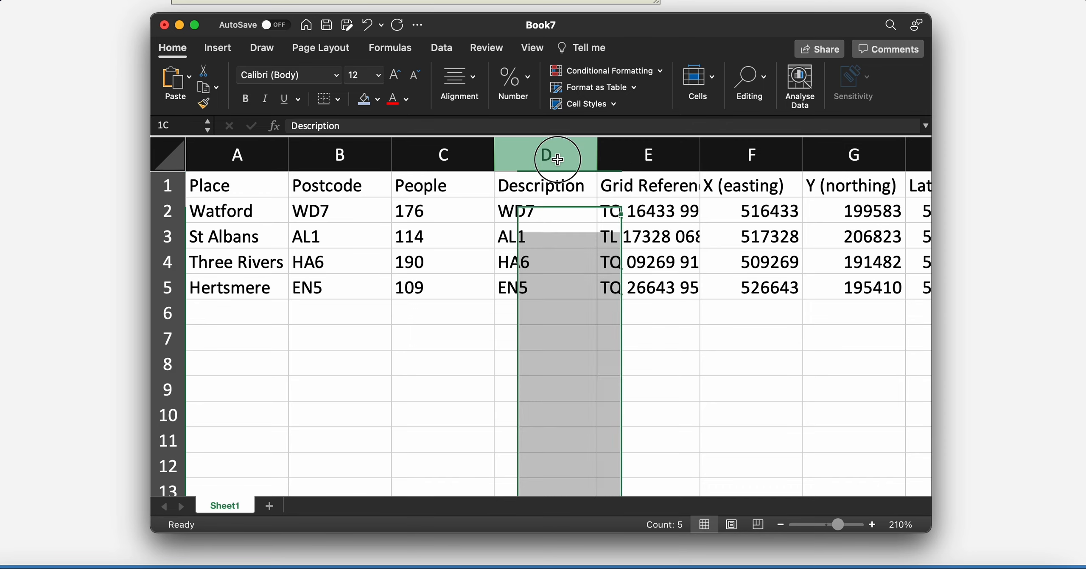
{"action": "scroll", "coordinate": [676, 225], "scroll_direction": "right", "scroll_amount": 10}
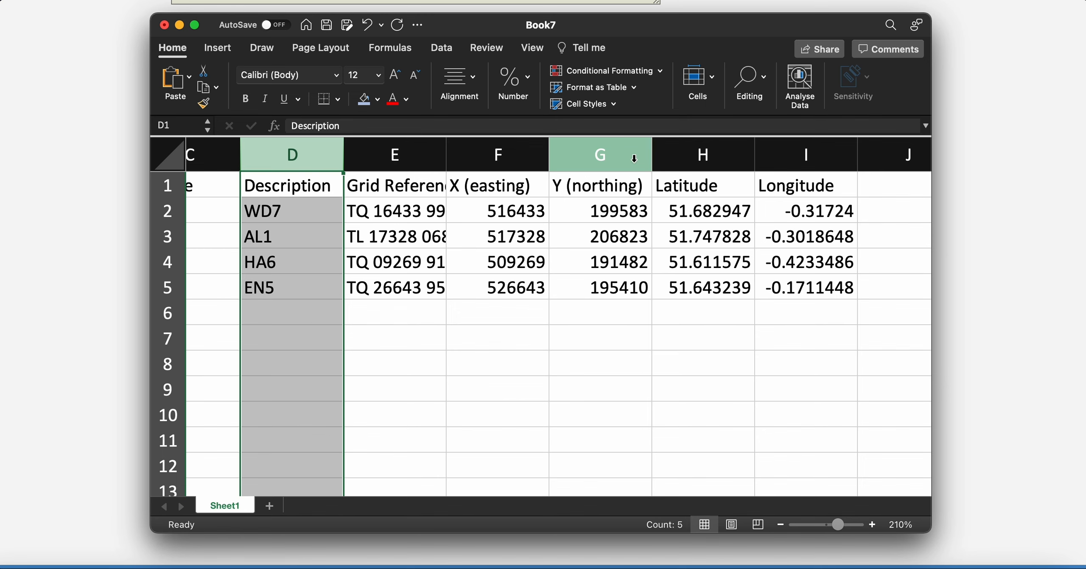
{"action": "left_click", "coordinate": [634, 158], "text": "shift"}
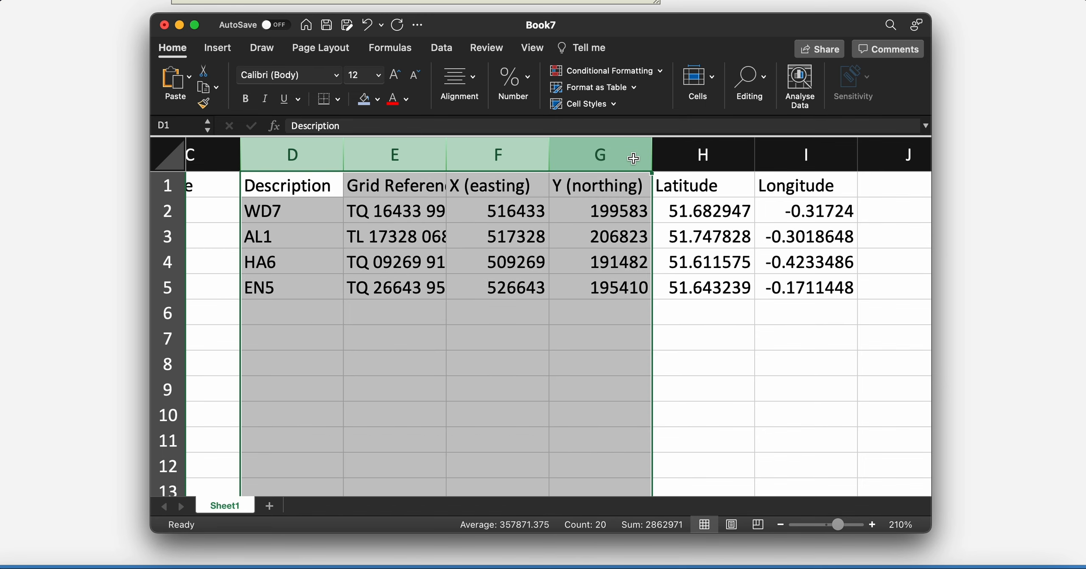
{"action": "right_click", "coordinate": [633, 158]}
{"action": "left_click", "coordinate": [661, 257]}
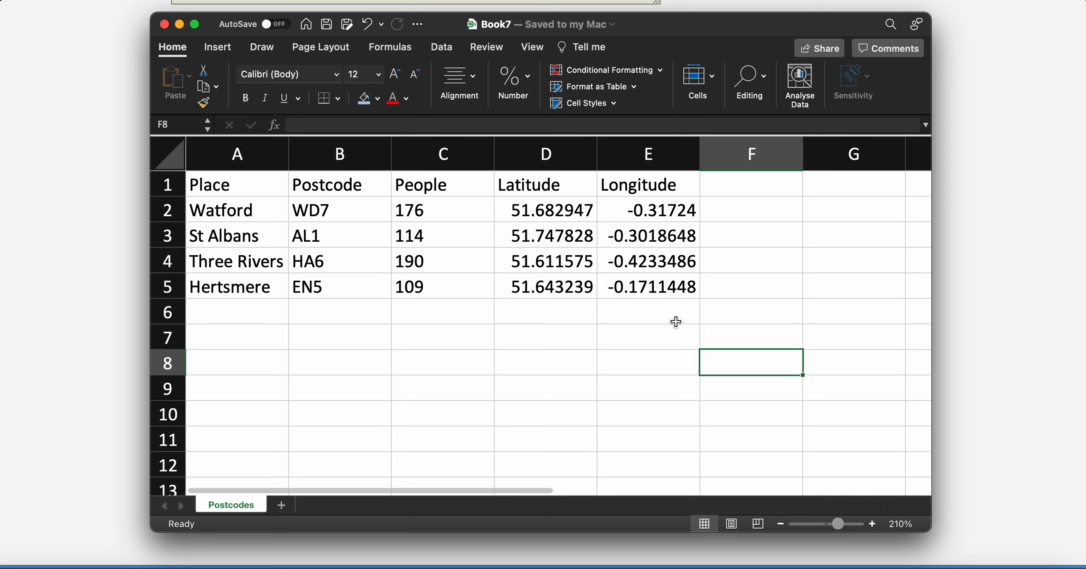
- Save a copy of the workbook to the Desktop as postcodes in CSV UTF-8 (Comma-delimited) format
{"action": "left_click", "coordinate": [39, 0]}
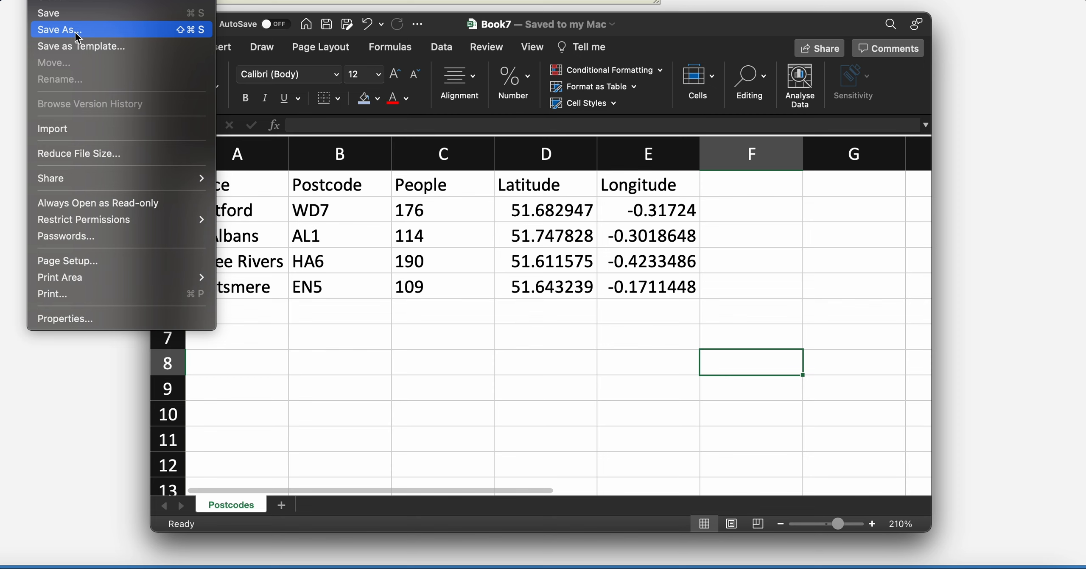
{"action": "left_click", "coordinate": [90, 33]}
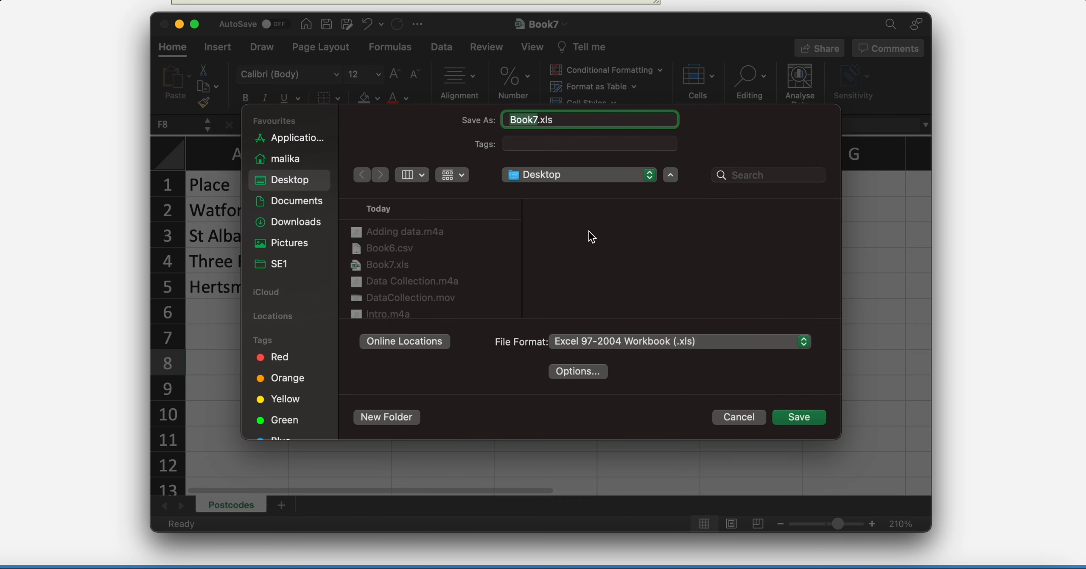
{"action": "left_click", "coordinate": [578, 345]}
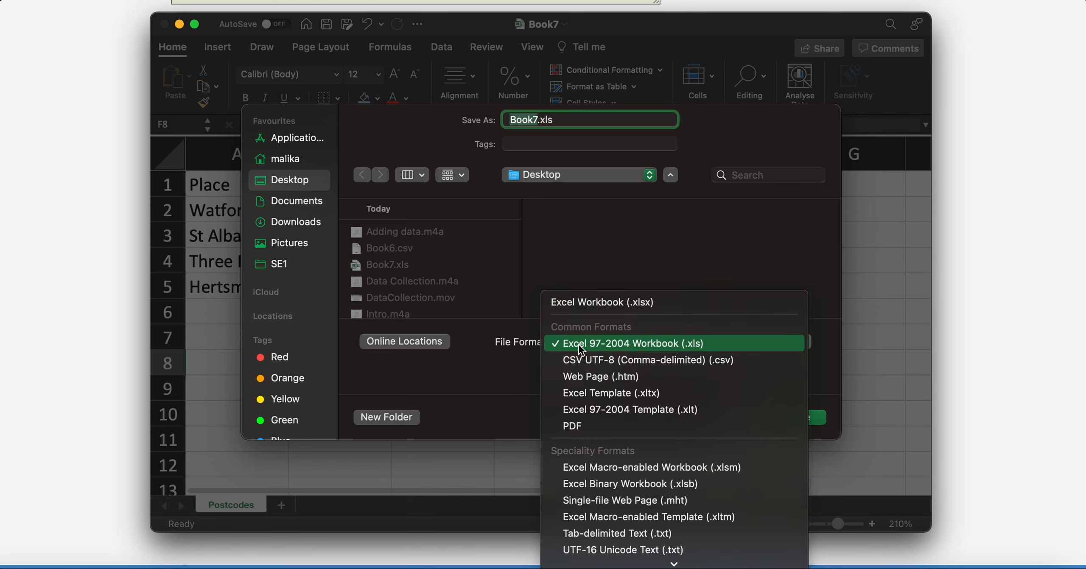
{"action": "left_click", "coordinate": [593, 365]}
{"action": "type", "text": "post"}
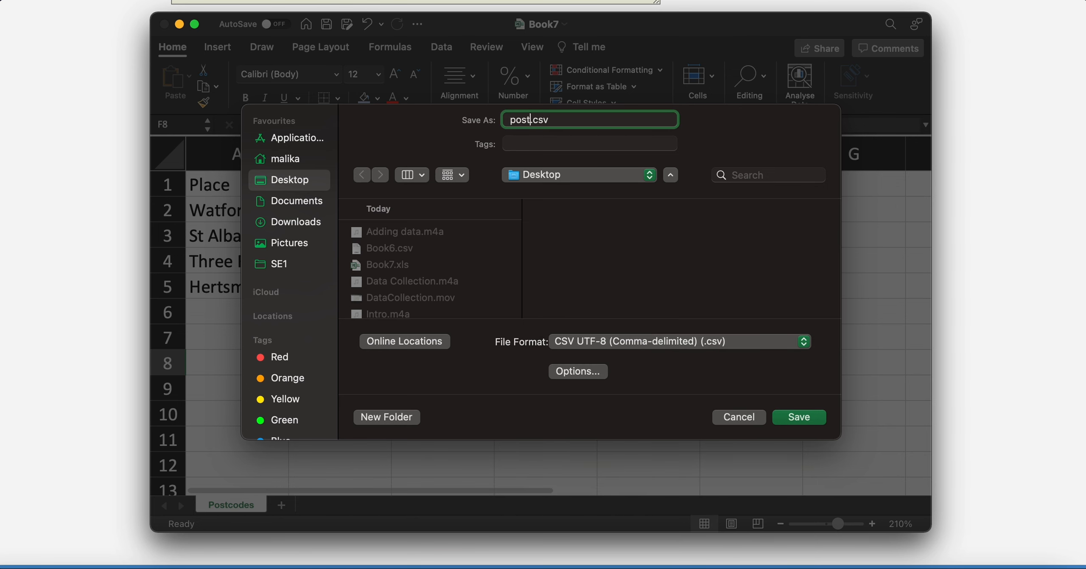
{"action": "type", "text": "codes"}
{"action": "left_click", "coordinate": [808, 417]}
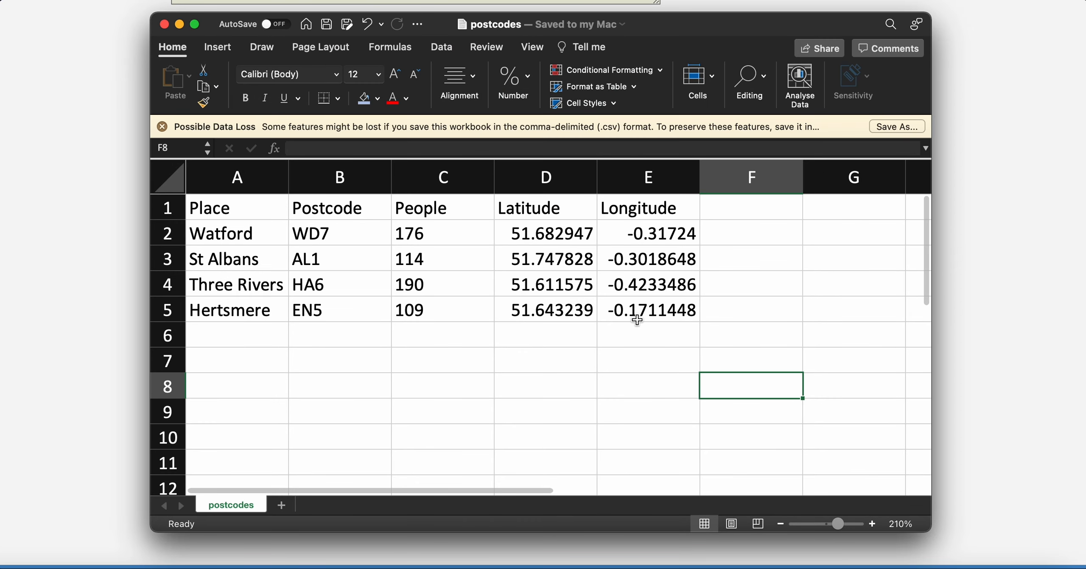
- Close the workbook, return to the ArcGIS map and load postcodes.csv from the Desktop as a new layer file
{"action": "key", "text": "super+w"}
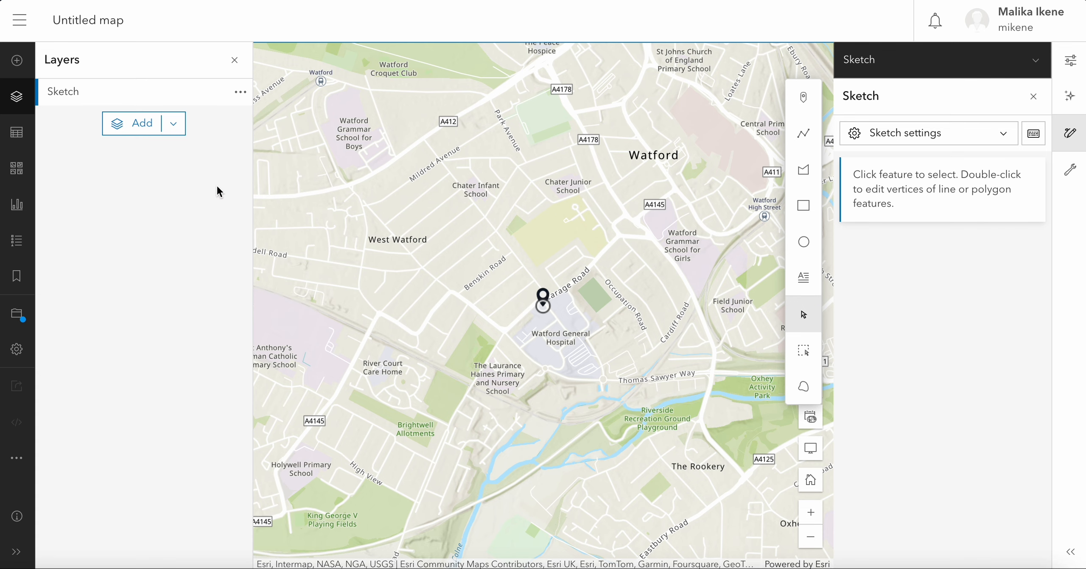
{"action": "left_click", "coordinate": [21, 101]}
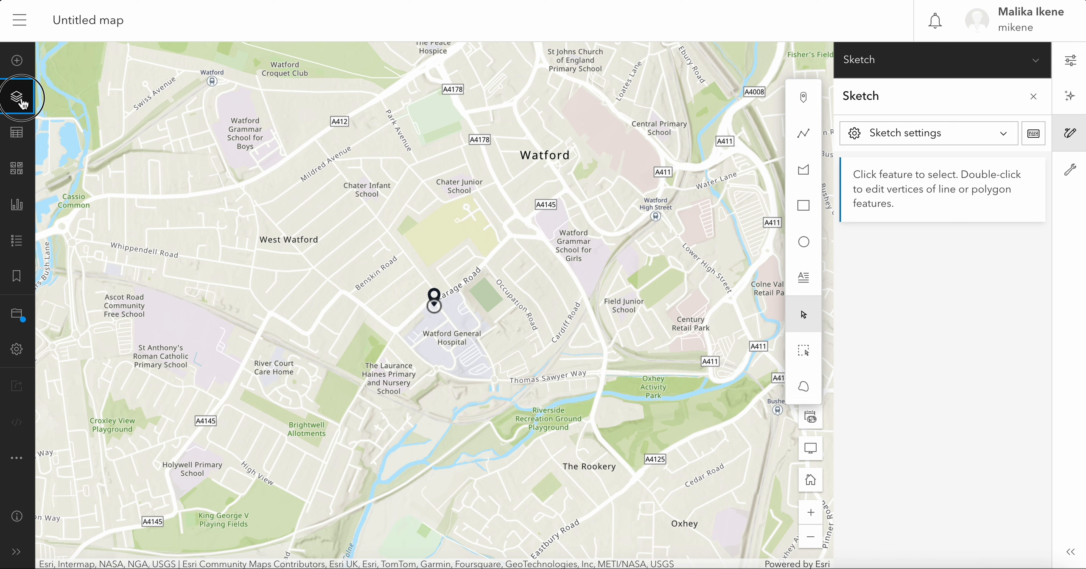
{"action": "left_click", "coordinate": [21, 100]}
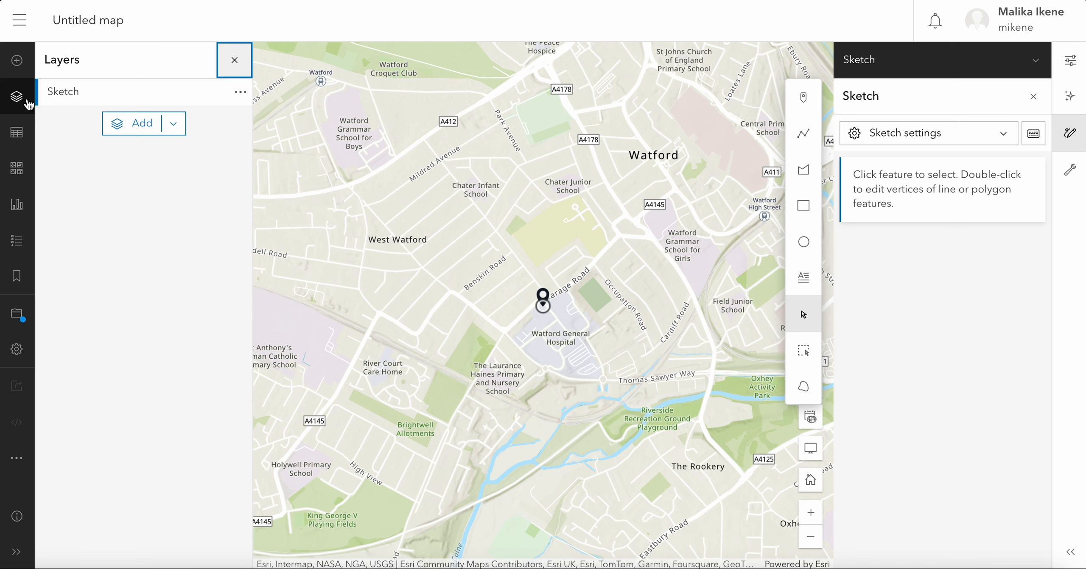
{"action": "left_click", "coordinate": [175, 128]}
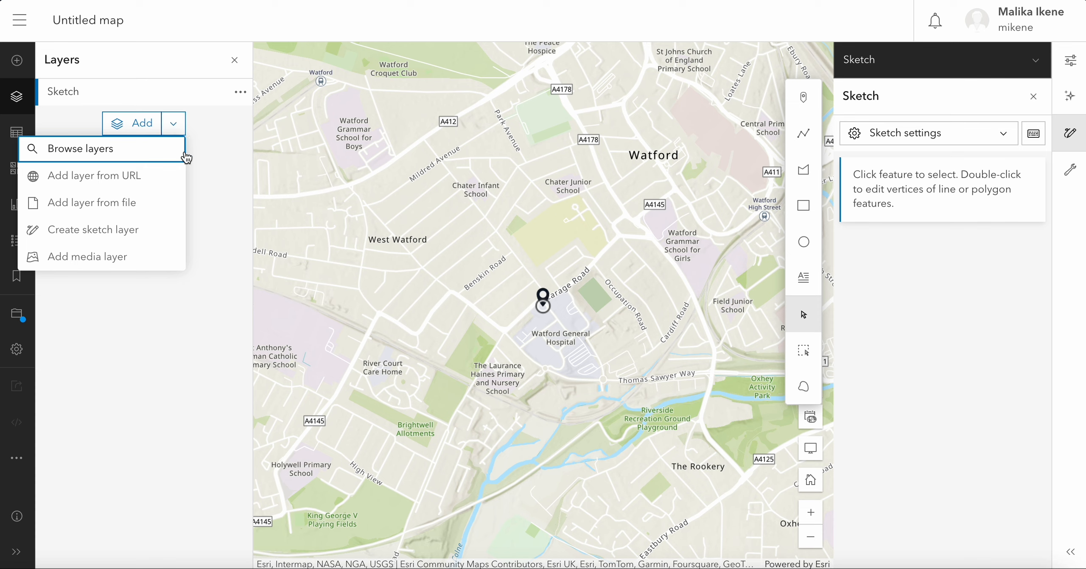
{"action": "left_click", "coordinate": [160, 206]}
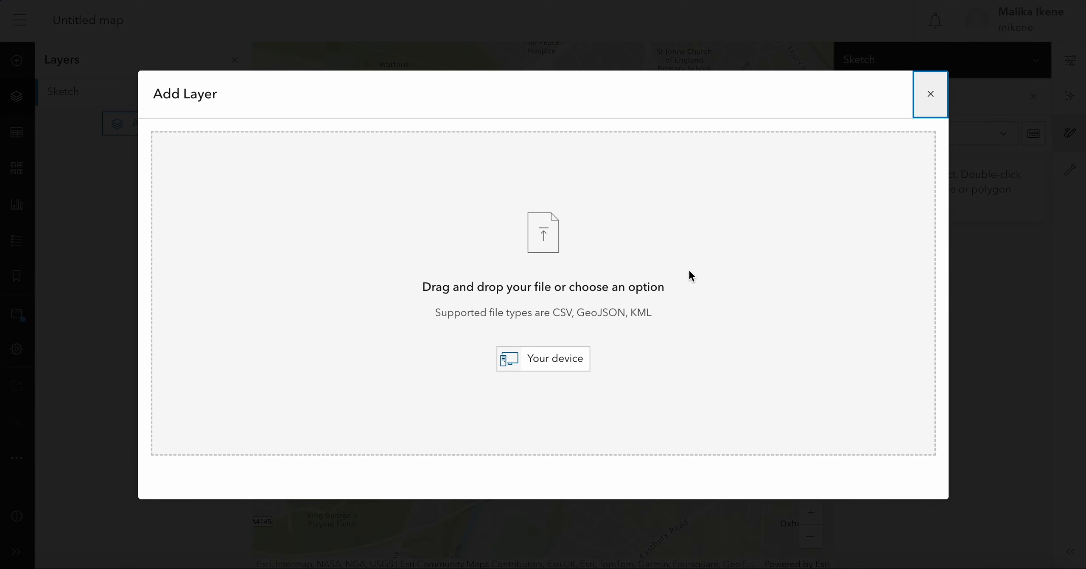
{"action": "left_click", "coordinate": [562, 359]}
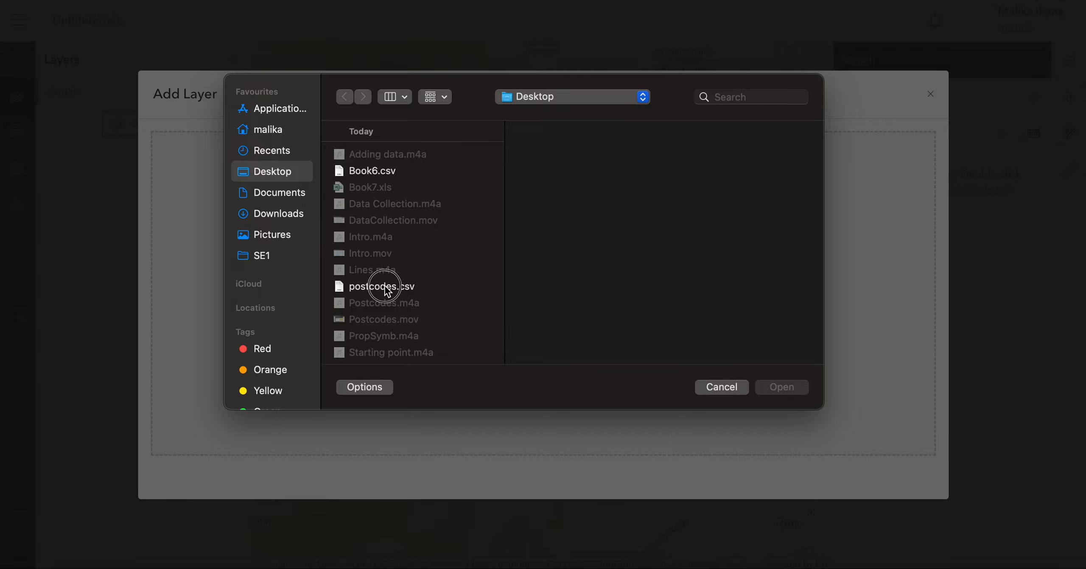
{"action": "left_click", "coordinate": [387, 287]}
{"action": "left_click", "coordinate": [790, 388]}
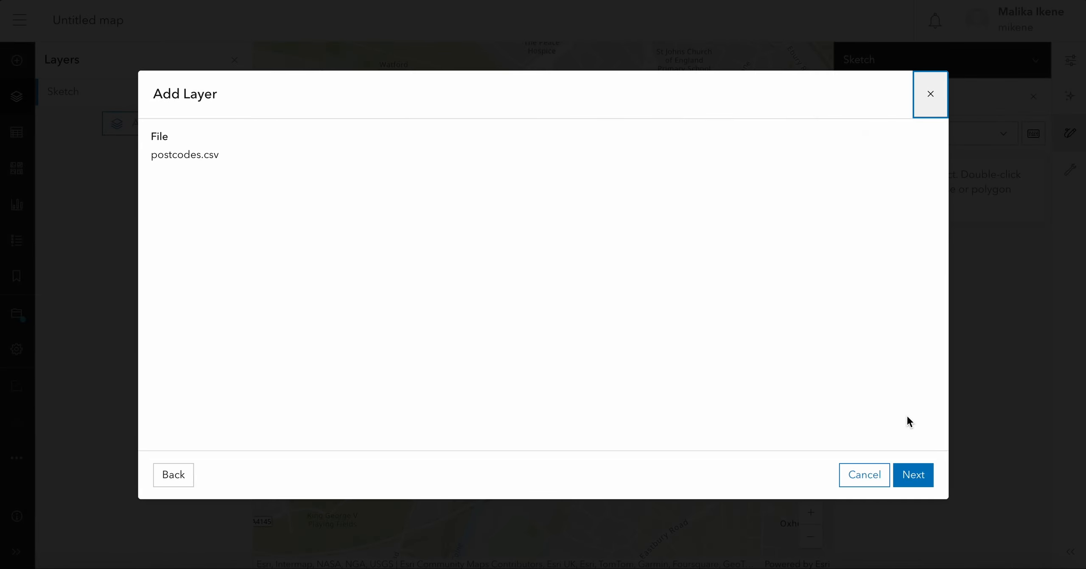
{"action": "left_click", "coordinate": [917, 477]}
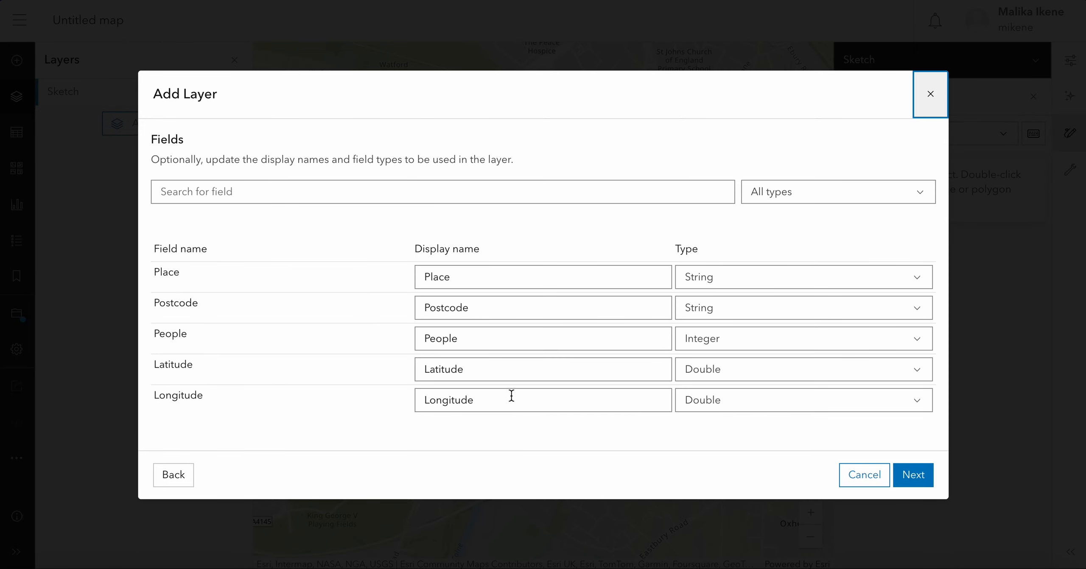
- Review the display names and data types of the Place, Postcode, People, Latitude and Longitude fields
{"action": "left_click", "coordinate": [512, 397]}
{"action": "left_click", "coordinate": [504, 374]}
{"action": "left_click", "coordinate": [502, 338]}
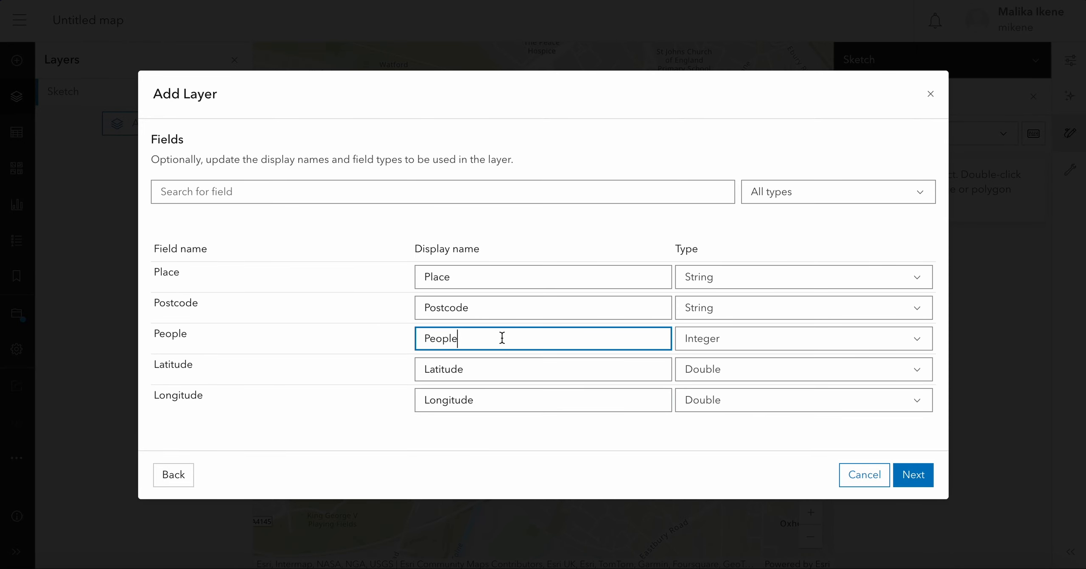
{"action": "left_click", "coordinate": [496, 309]}
{"action": "left_click", "coordinate": [481, 279]}
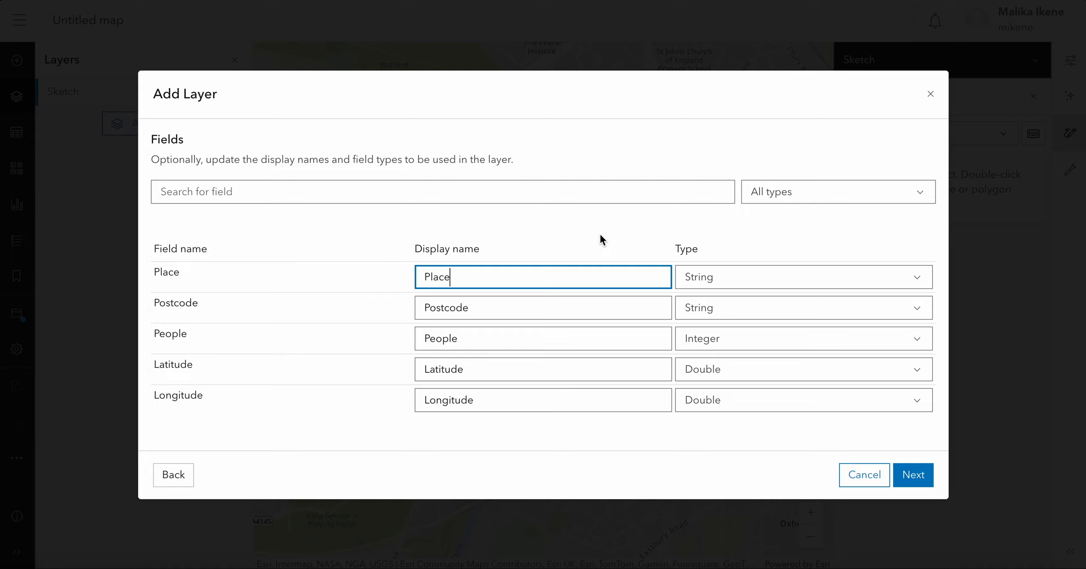
{"action": "left_click", "coordinate": [748, 284]}
{"action": "left_click", "coordinate": [745, 279]}
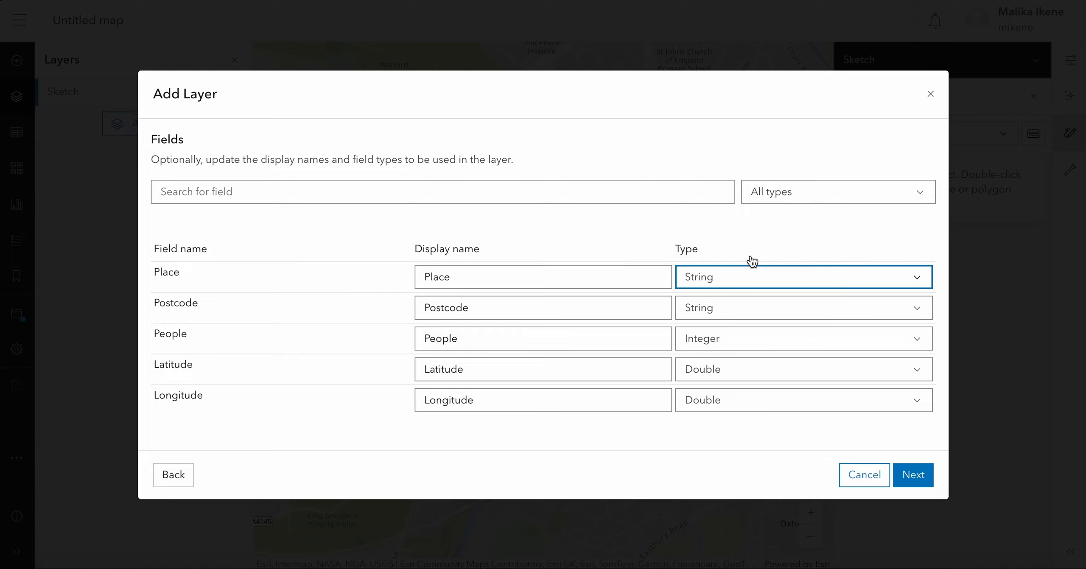
{"action": "left_click", "coordinate": [735, 338]}
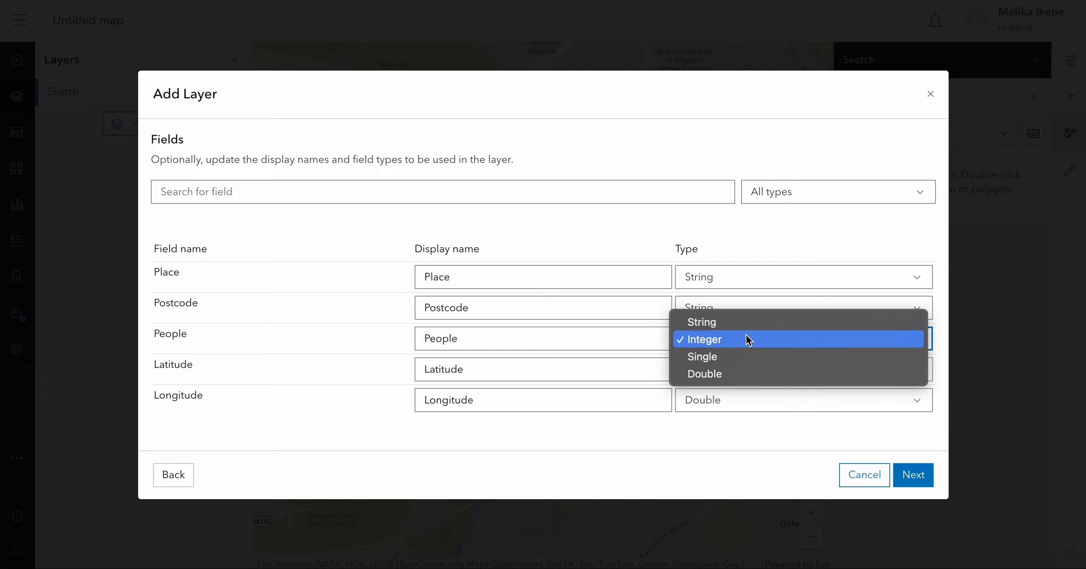
{"action": "left_click", "coordinate": [787, 339]}
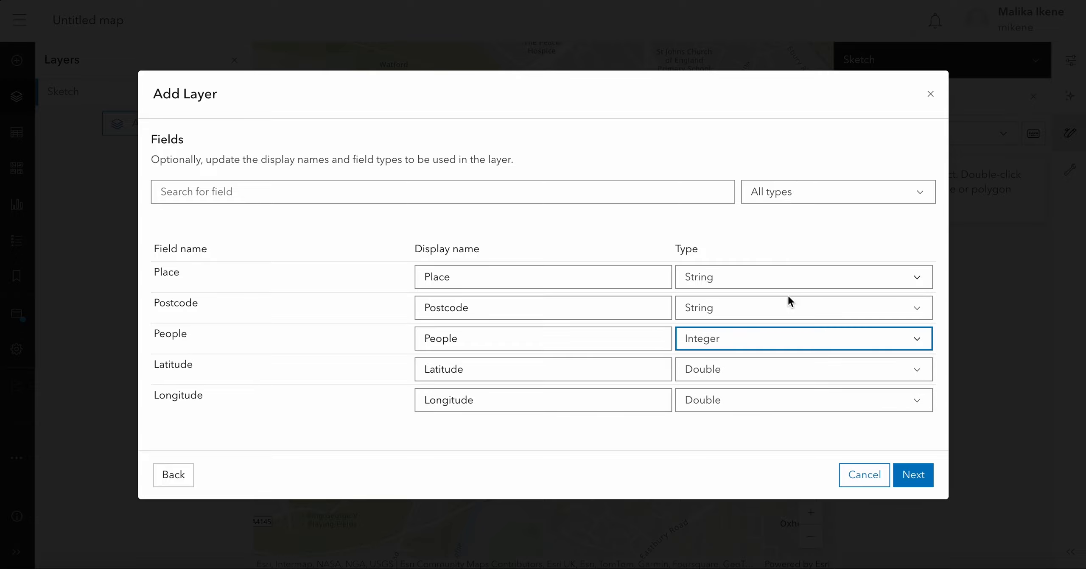
{"action": "left_click", "coordinate": [768, 376]}
{"action": "left_click", "coordinate": [793, 427]}
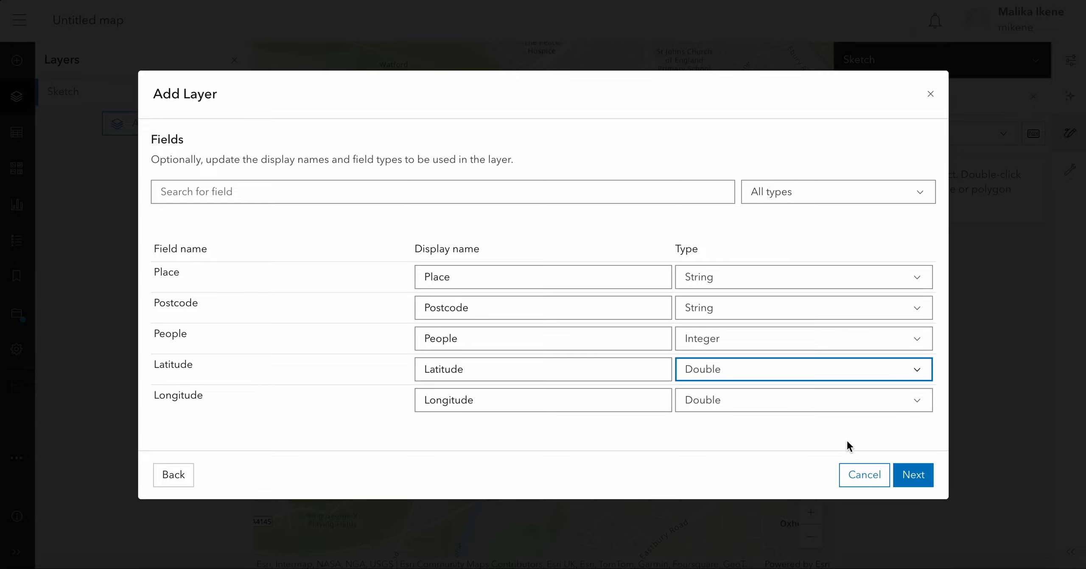
- Accept the fields and the latitude and longitude location settings, and create the postcodes layer on the map
{"action": "left_click", "coordinate": [912, 475]}
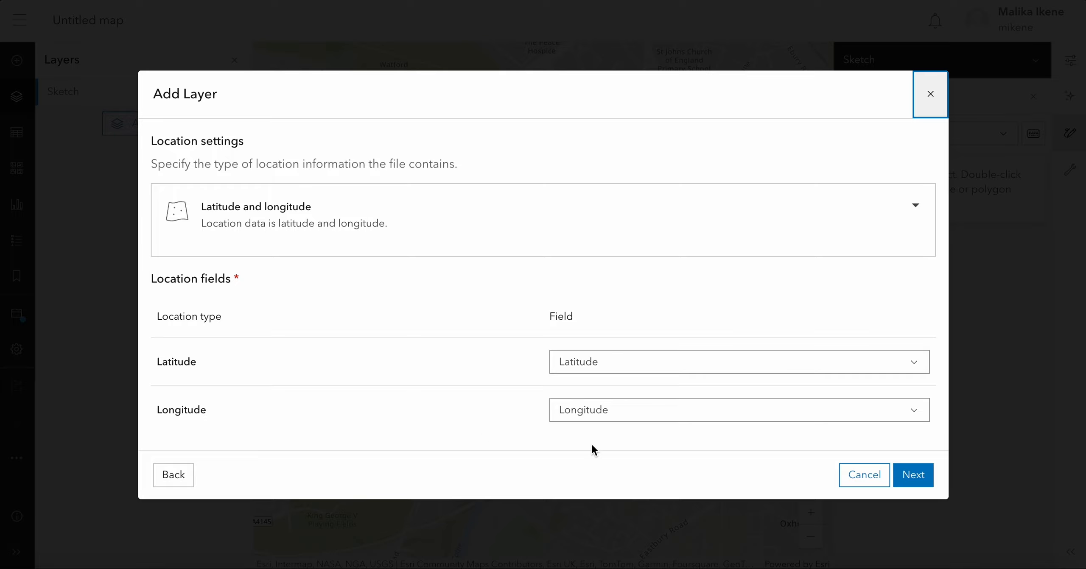
{"action": "left_click", "coordinate": [920, 478]}
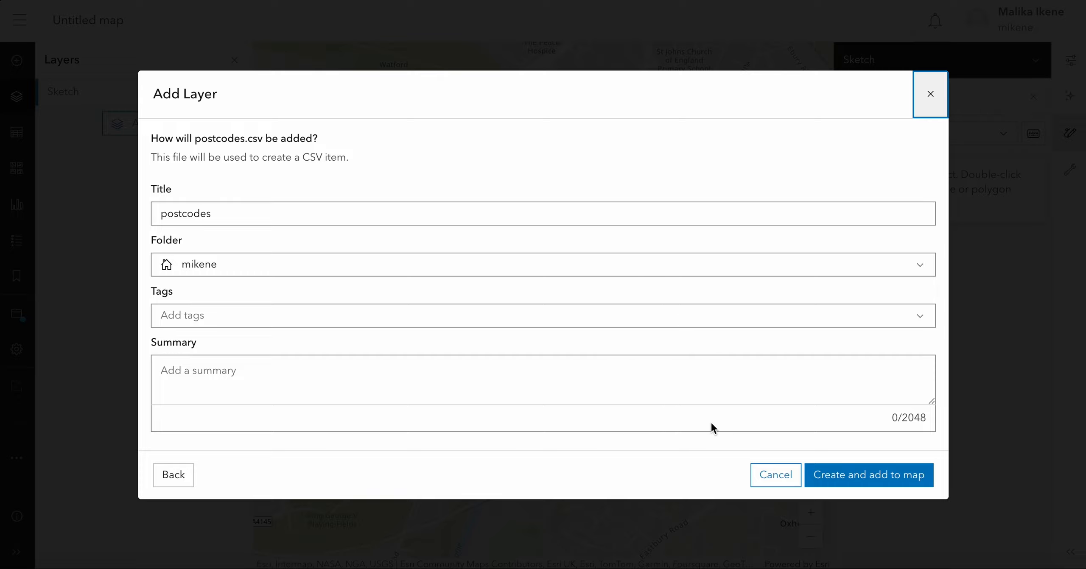
{"action": "left_click", "coordinate": [874, 482]}
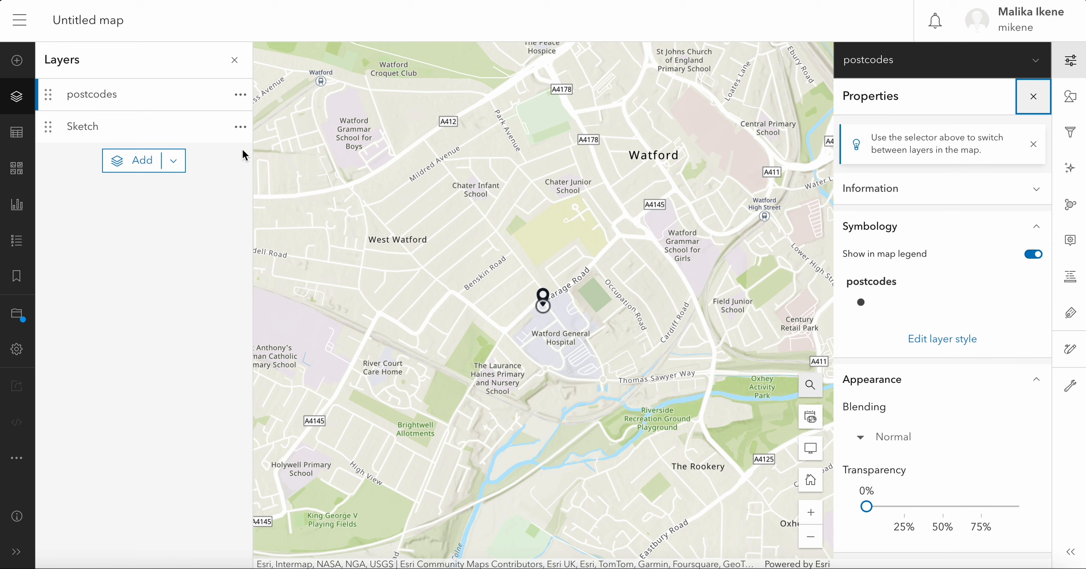
- Zoom the map to the postcodes layer and out one level to view all its points
{"action": "left_click", "coordinate": [240, 96]}
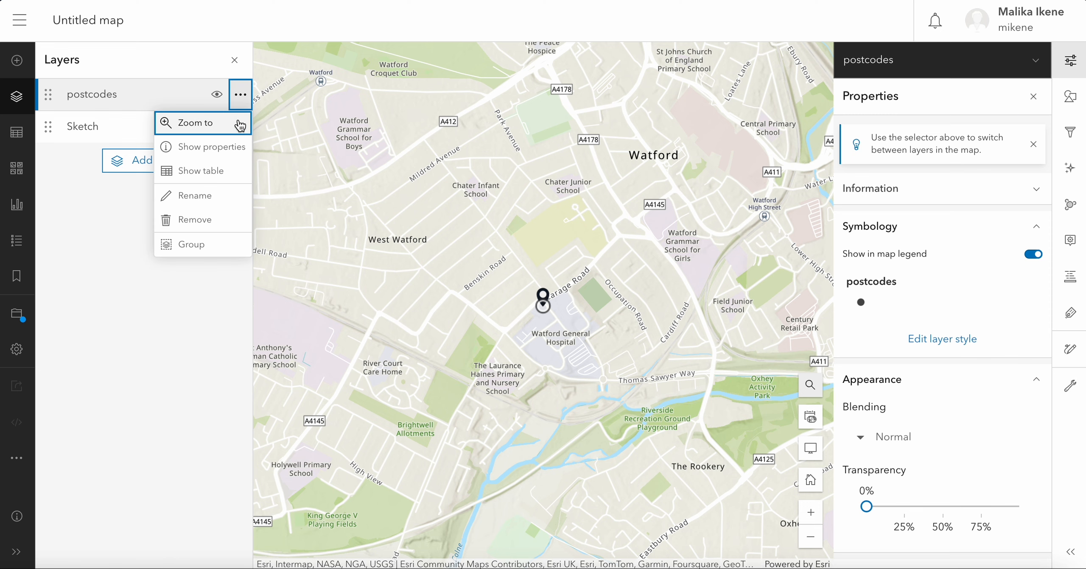
{"action": "left_click", "coordinate": [239, 128]}
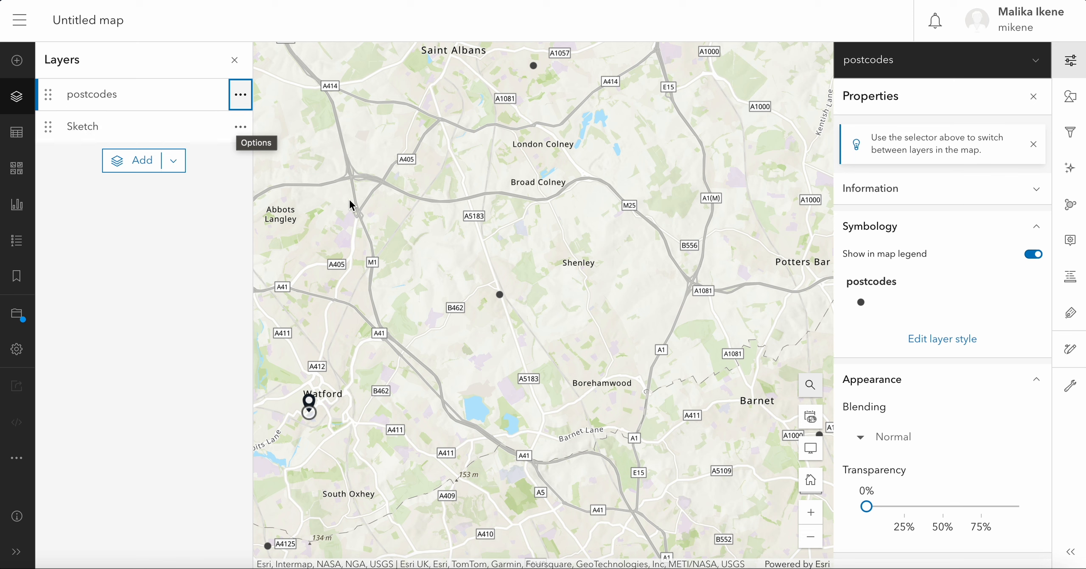
{"action": "left_click", "coordinate": [530, 324]}
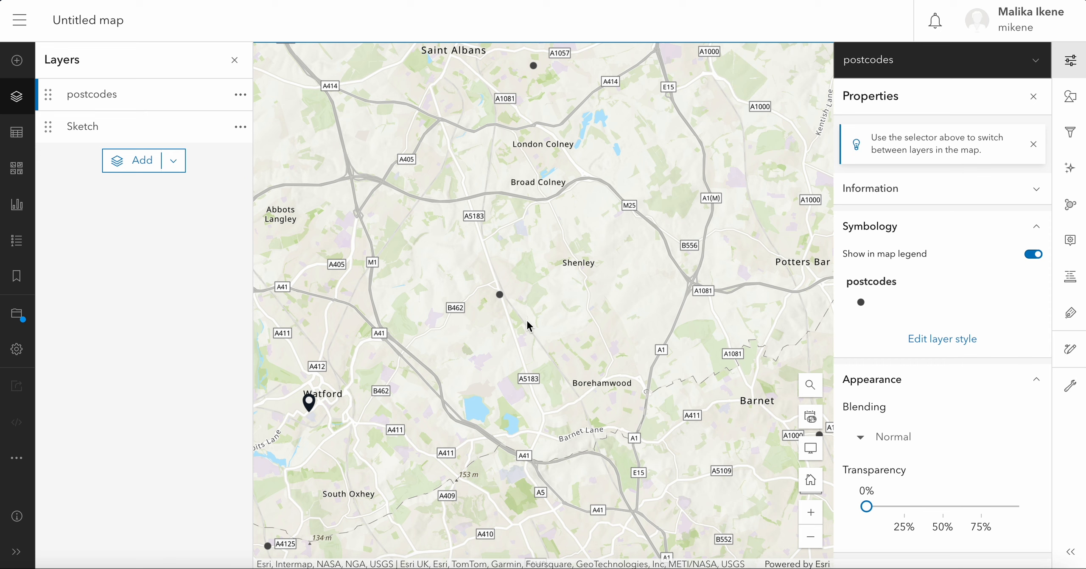
{"action": "left_click", "coordinate": [810, 537]}
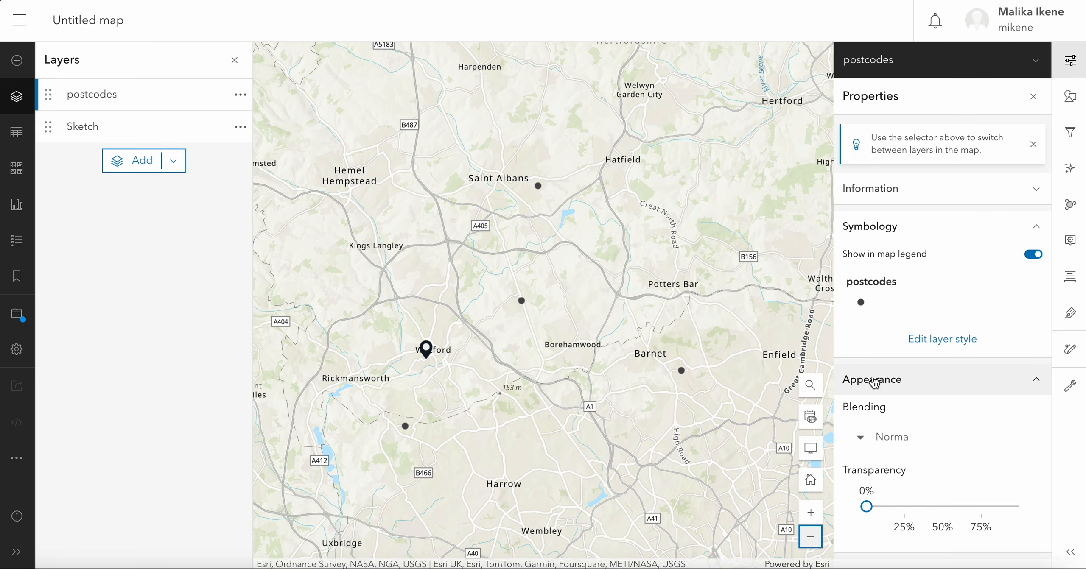
- Start a line sketch in the Sketch layer and enable snapping to the postcodes layer
{"action": "left_click", "coordinate": [1071, 355]}
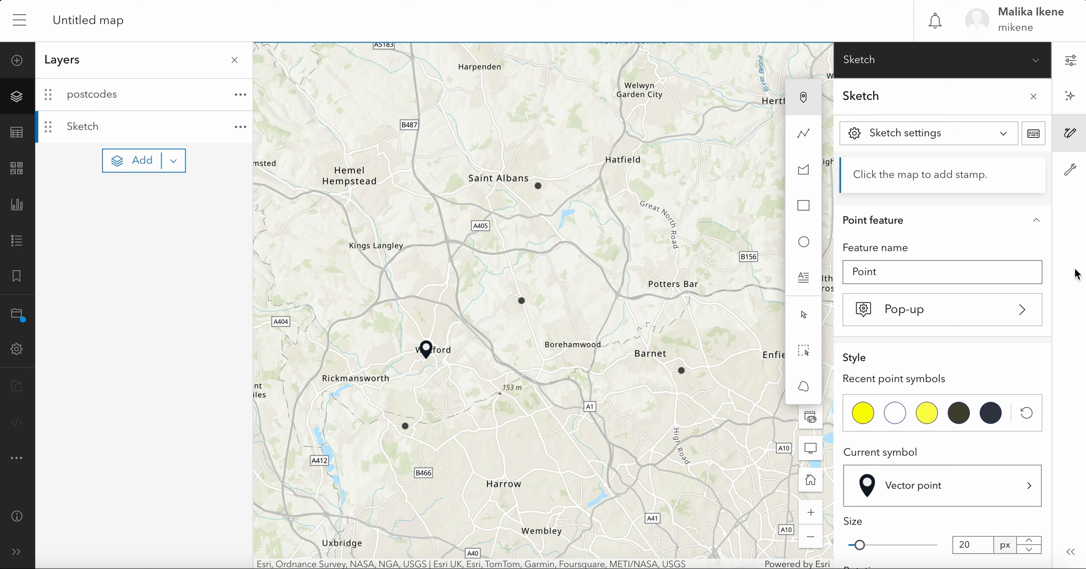
{"action": "left_click", "coordinate": [811, 136]}
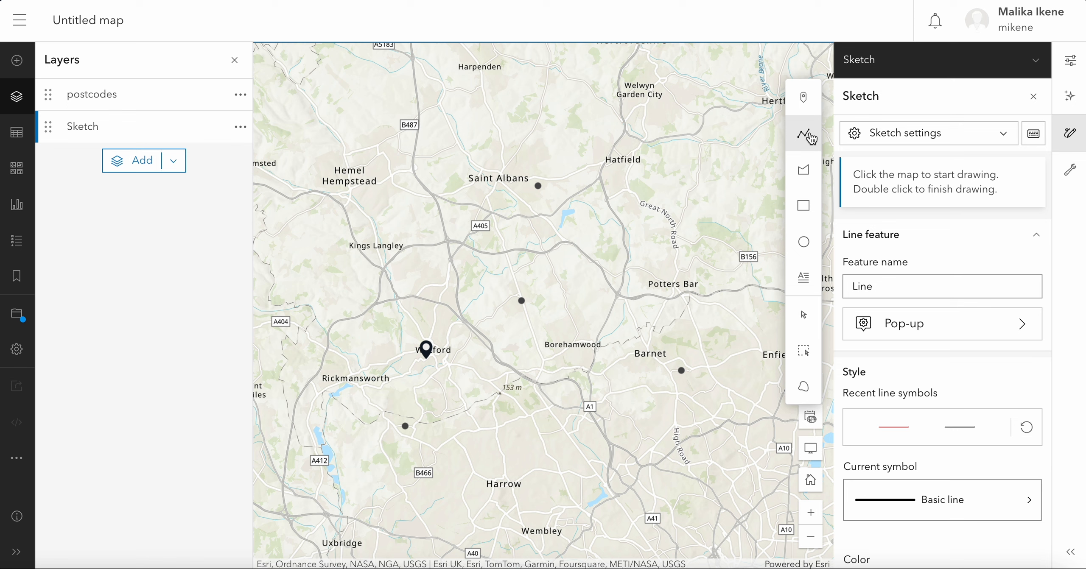
{"action": "left_click", "coordinate": [949, 138]}
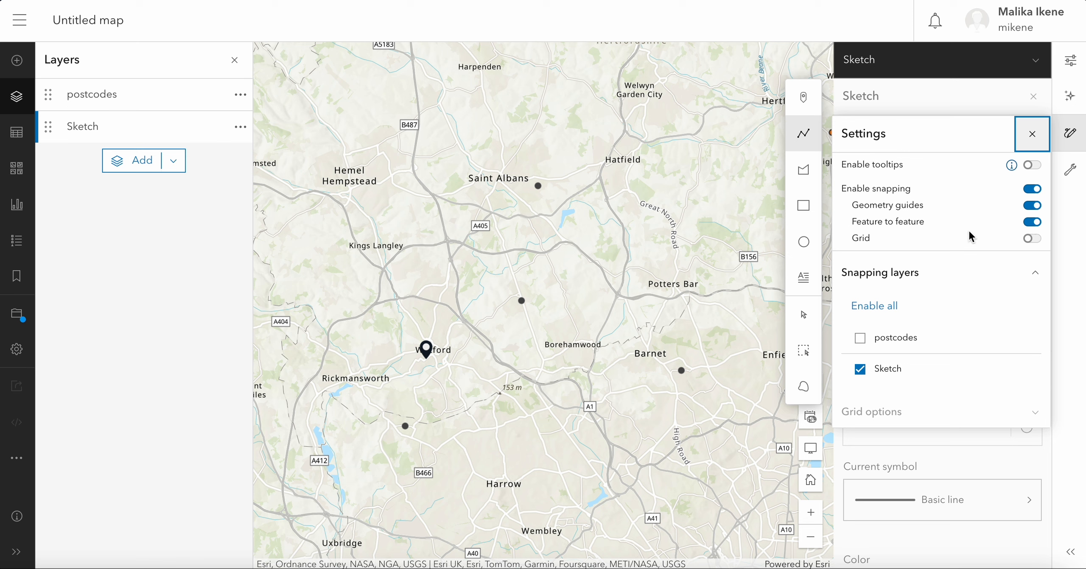
{"action": "left_click", "coordinate": [860, 340]}
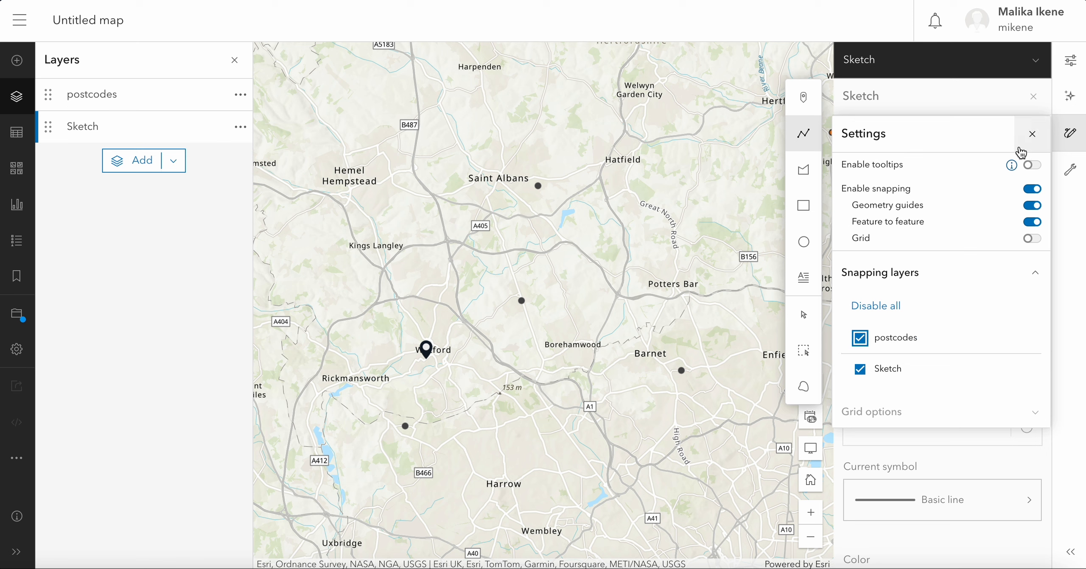
{"action": "left_click", "coordinate": [1033, 135]}
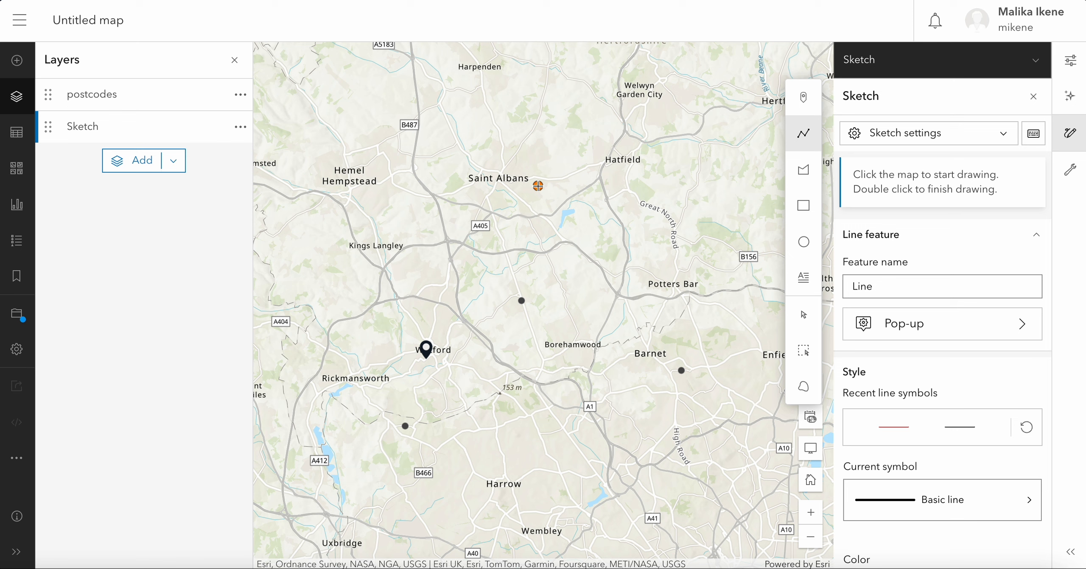
- Draw four separate straight lines, each snapped from one postcode point to the base of the Watford marker
{"action": "left_click", "coordinate": [538, 186]}
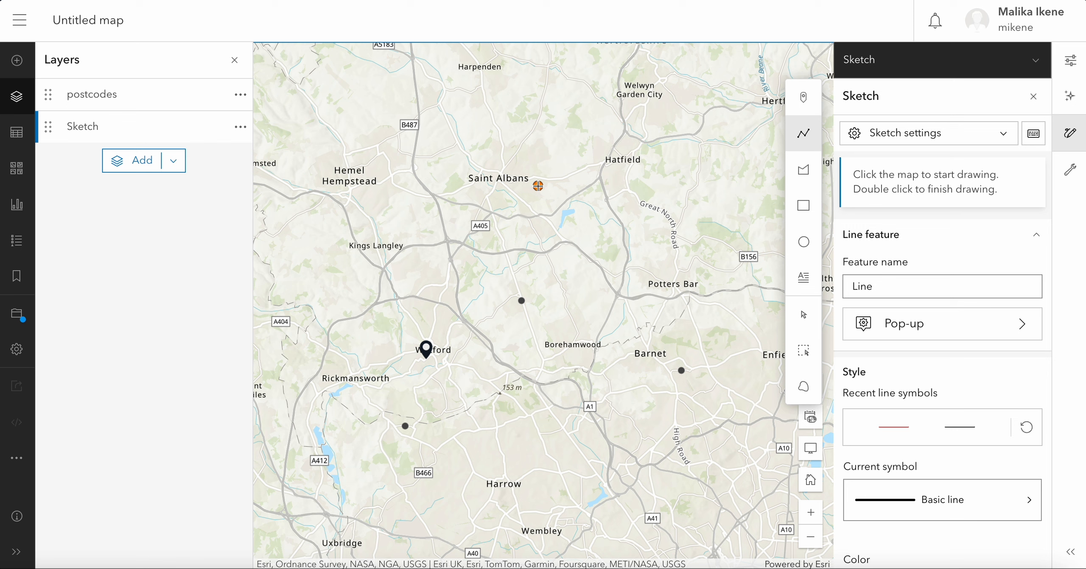
{"action": "left_click", "coordinate": [538, 186]}
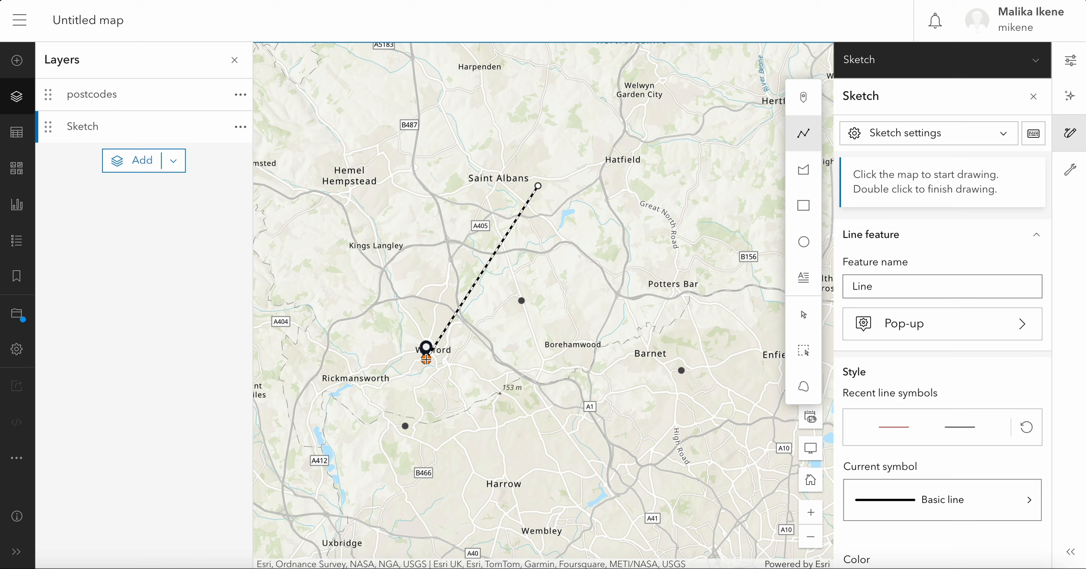
{"action": "double_click", "coordinate": [425, 358]}
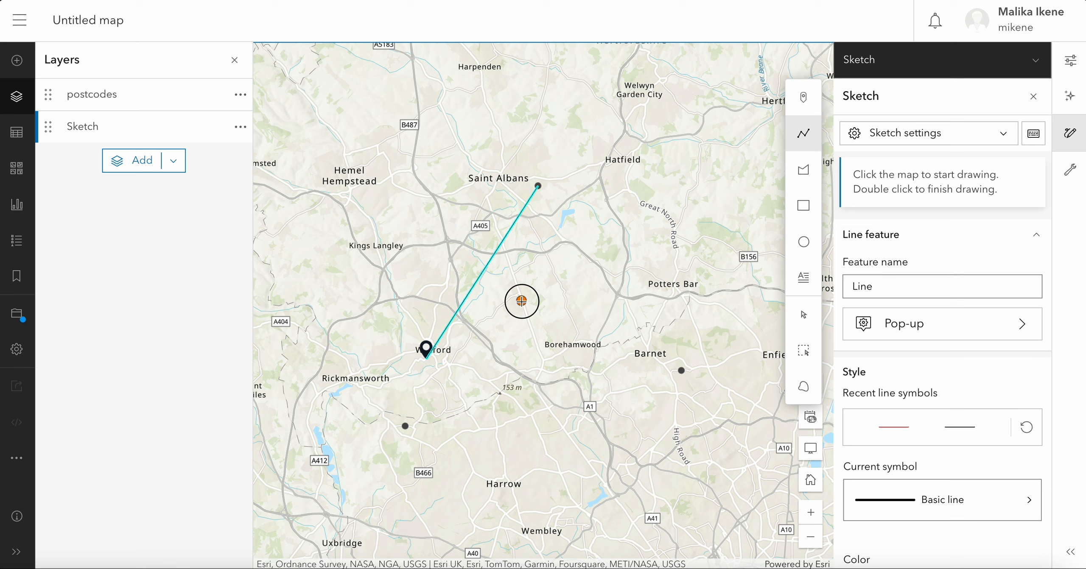
{"action": "left_click", "coordinate": [522, 301]}
{"action": "double_click", "coordinate": [426, 359]}
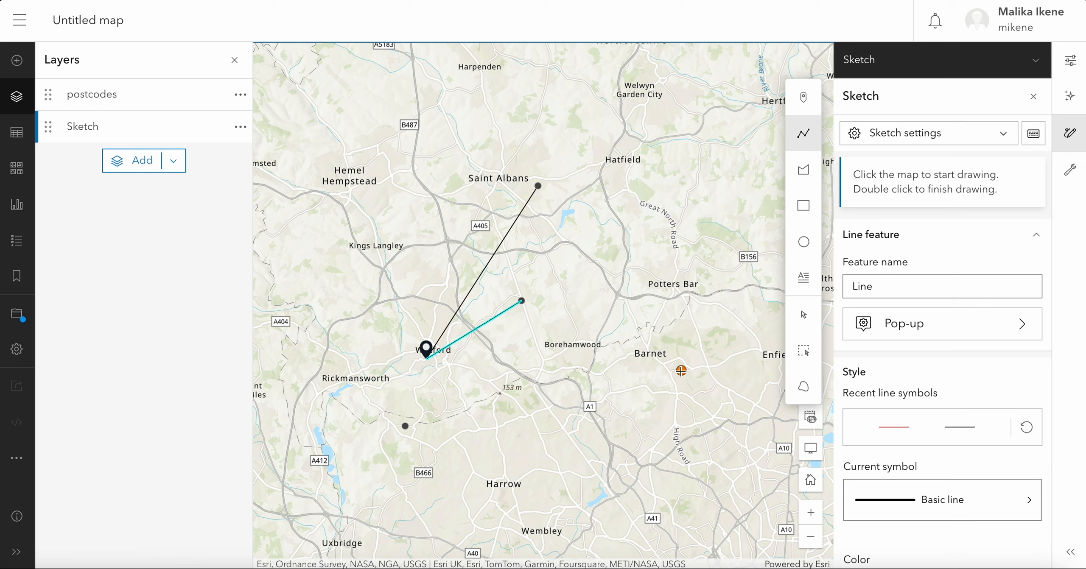
{"action": "left_click", "coordinate": [681, 370]}
{"action": "double_click", "coordinate": [426, 358]}
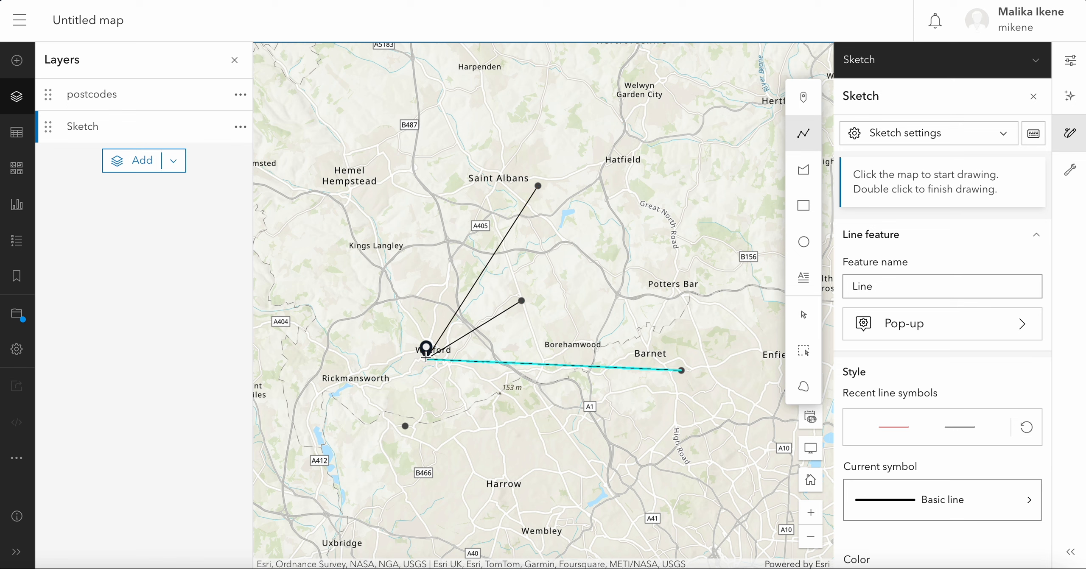
{"action": "left_click", "coordinate": [405, 426]}
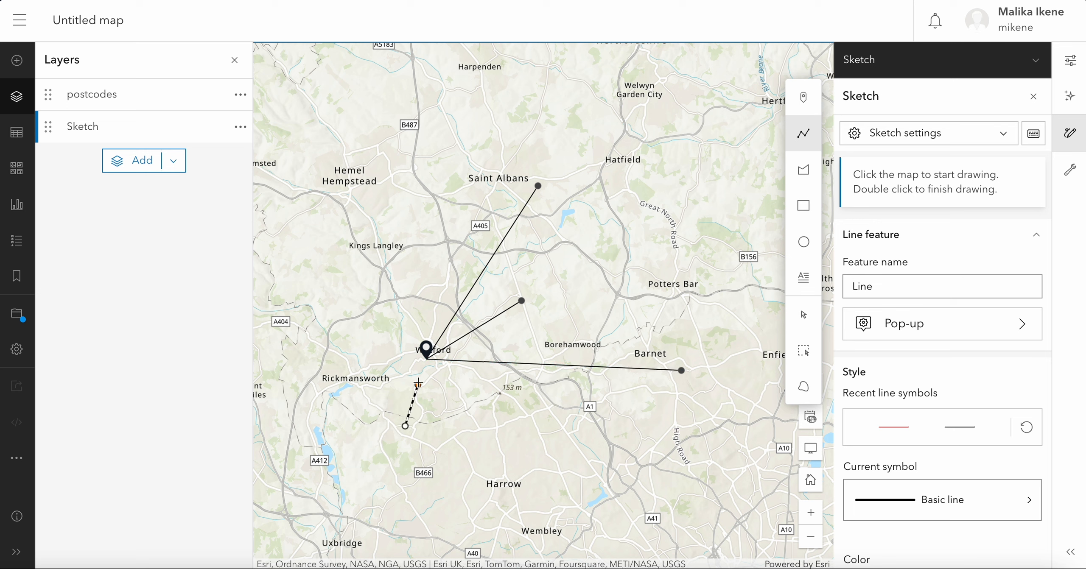
{"action": "double_click", "coordinate": [425, 358]}
- Select all four lines in the Sketch layer's feature list and open them together for editing
{"action": "left_click", "coordinate": [1073, 62]}
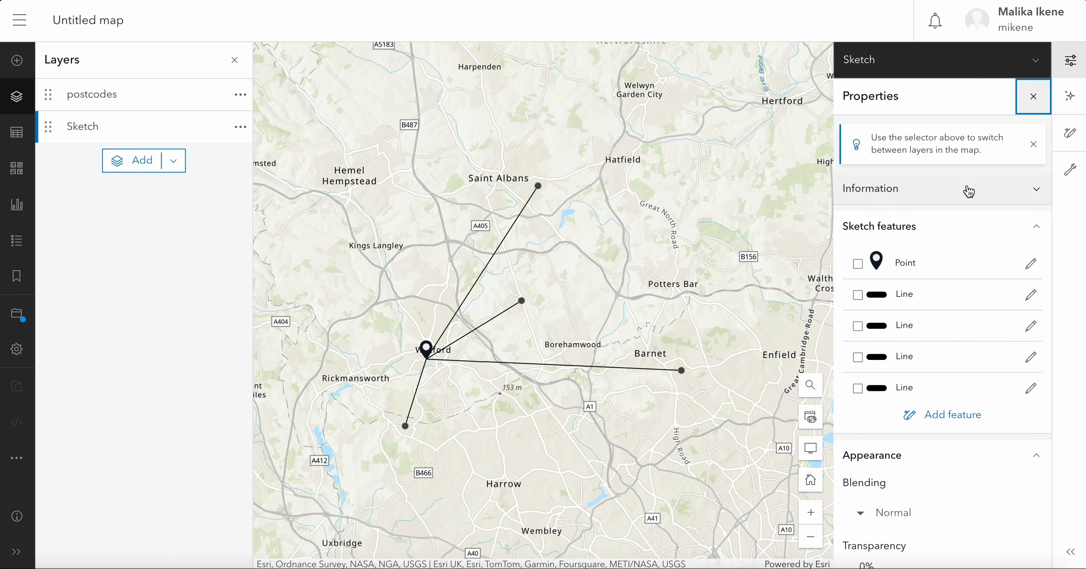
{"action": "left_click", "coordinate": [858, 295]}
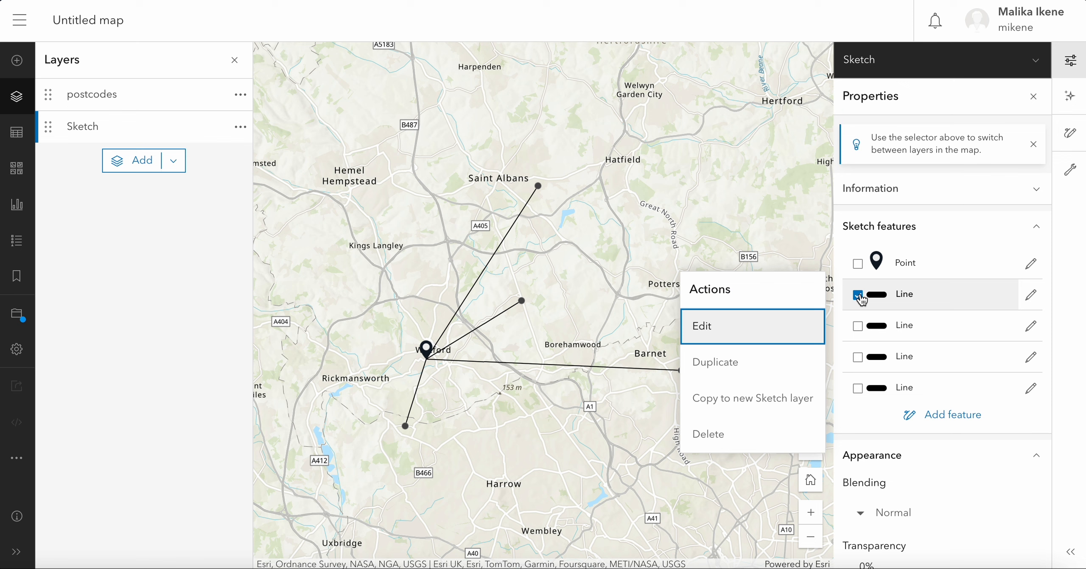
{"action": "left_click", "coordinate": [858, 326]}
{"action": "left_click", "coordinate": [858, 357]}
{"action": "left_click", "coordinate": [858, 388]}
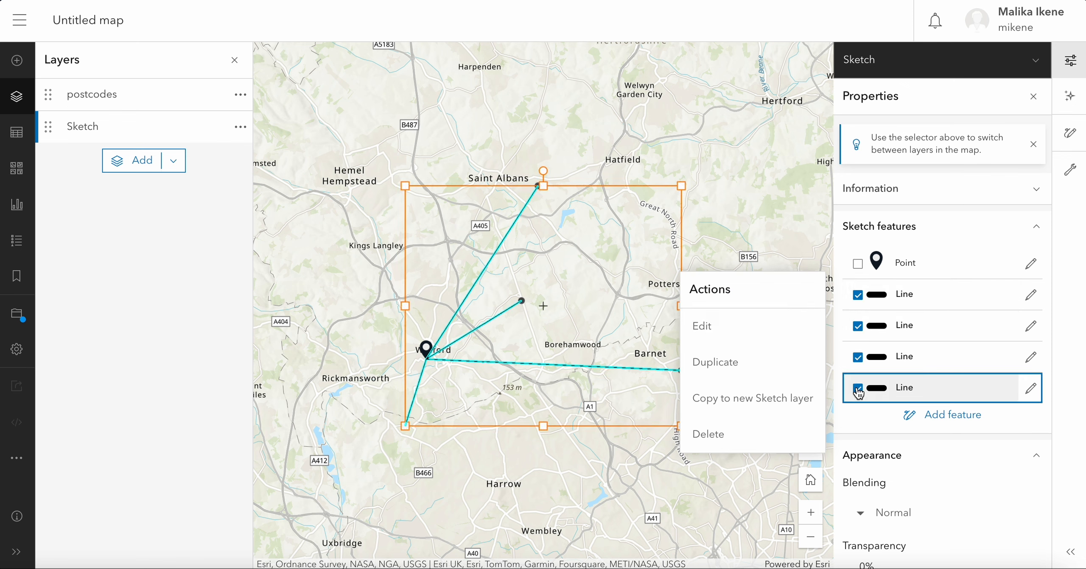
{"action": "left_click", "coordinate": [727, 331]}
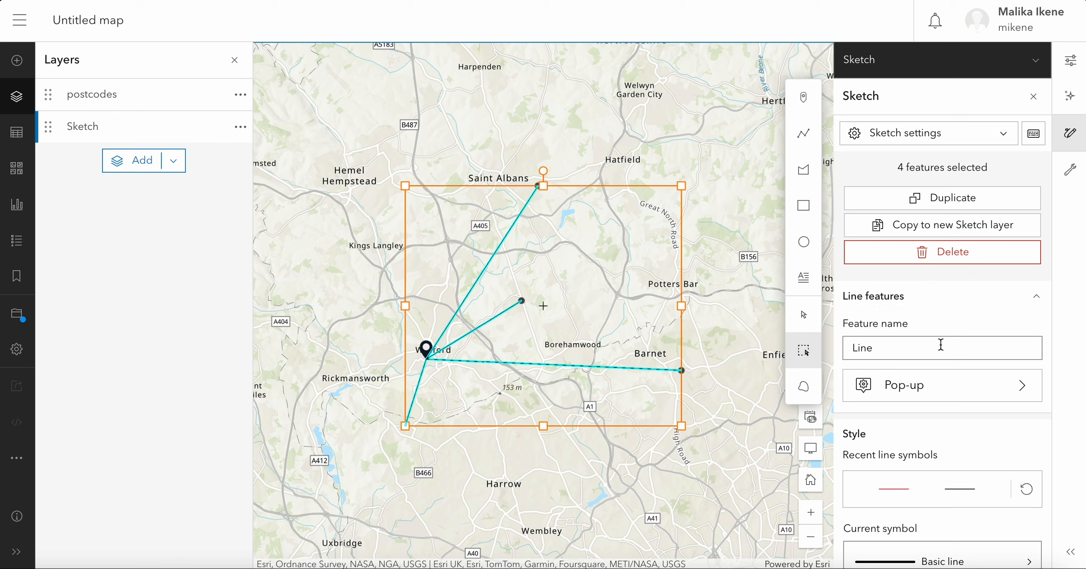
- Set the feature name of the four selected lines to "watford Gen"
{"action": "scroll", "coordinate": [939, 343], "scroll_direction": "down", "scroll_amount": 3}
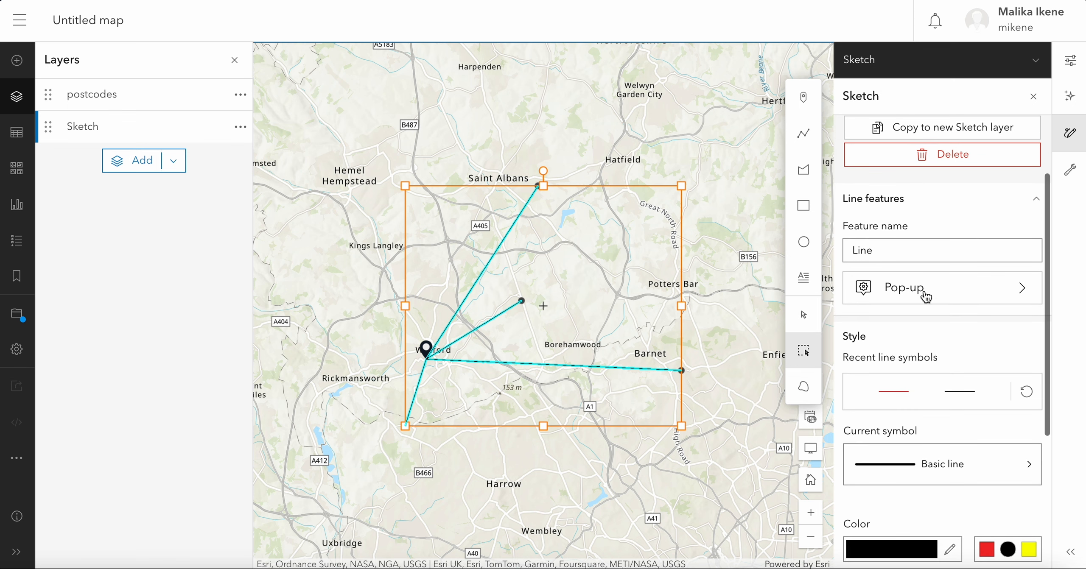
{"action": "left_click_drag", "start_coordinate": [887, 252], "coordinate": [847, 251]}
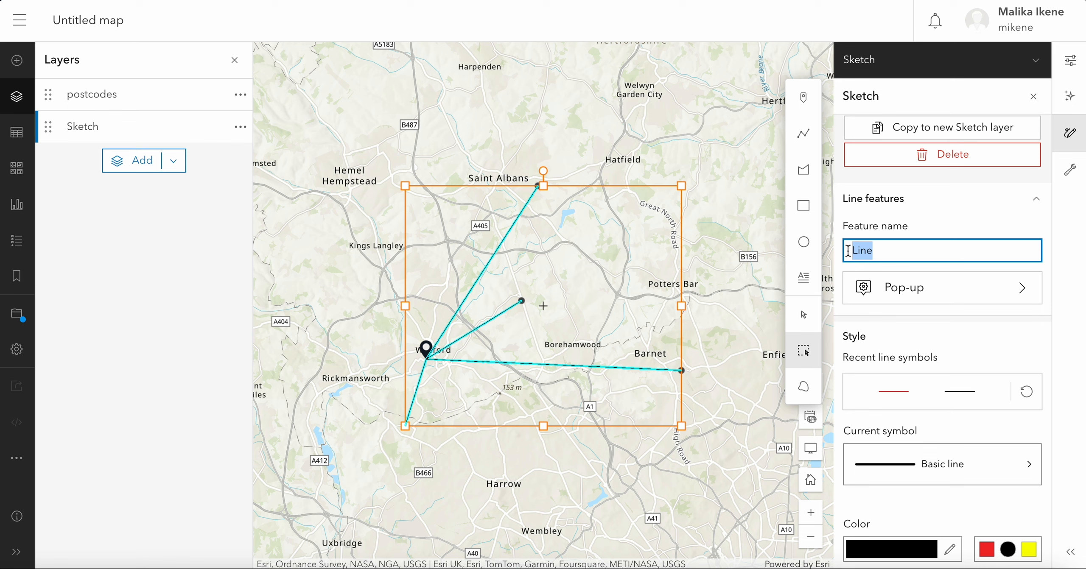
{"action": "type", "text": "watford gen"}
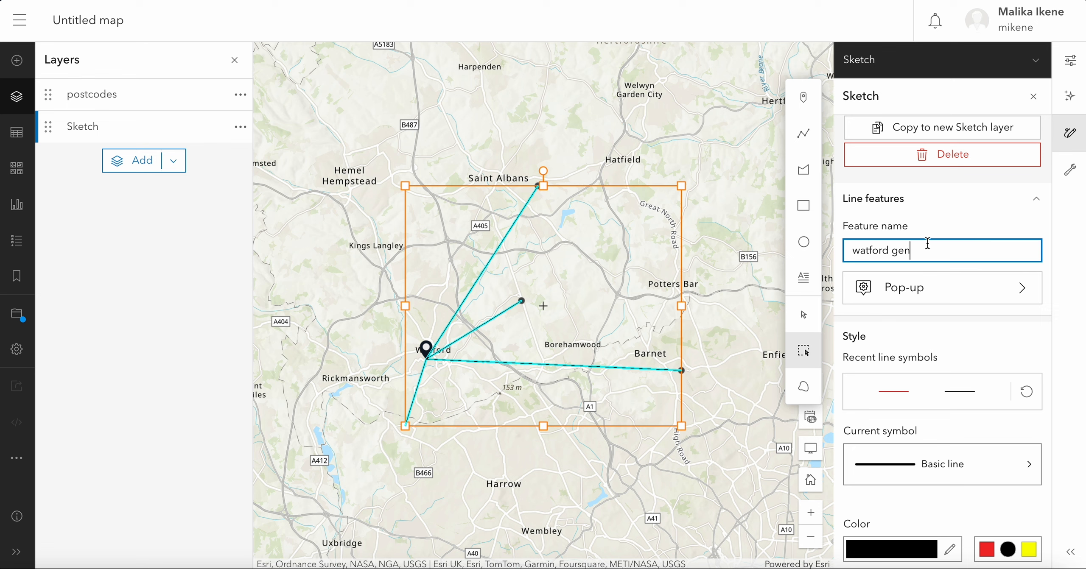
{"action": "left_click", "coordinate": [900, 251]}
{"action": "key", "text": "BackSpace"}
{"action": "key", "text": "BackSpace"}
{"action": "type", "text": "G"}
- Change the colour of the four selected lines to blue, hex 274af2
{"action": "scroll", "coordinate": [985, 337], "scroll_direction": "down", "scroll_amount": 5}
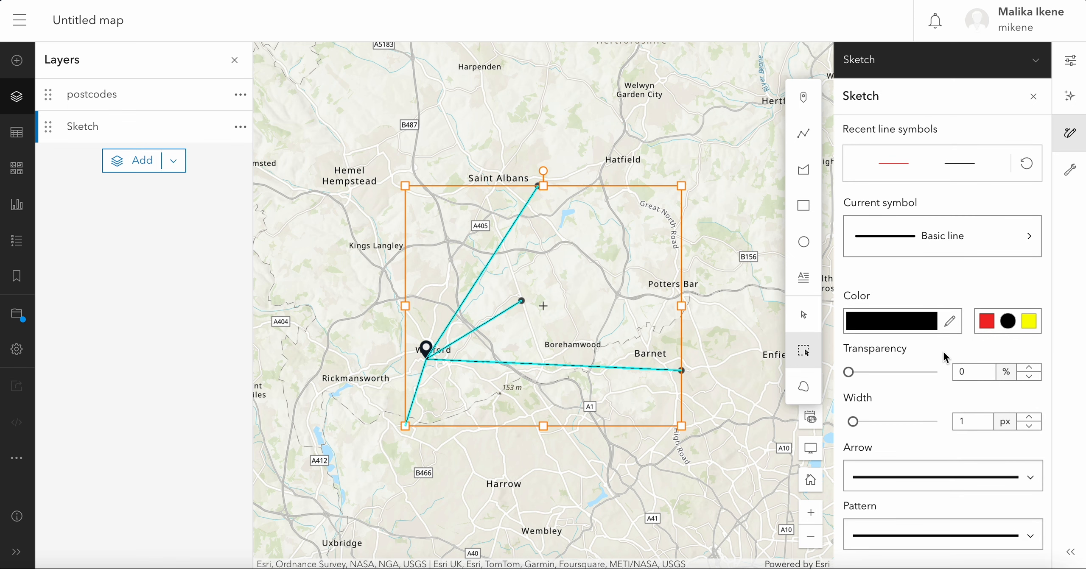
{"action": "left_click", "coordinate": [986, 321]}
{"action": "left_click", "coordinate": [950, 321]}
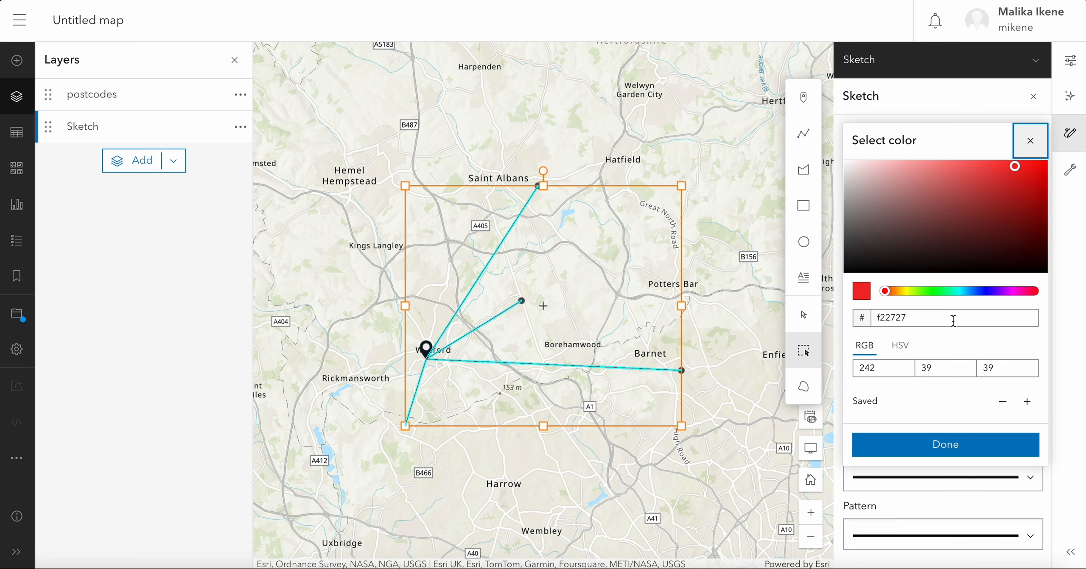
{"action": "left_click_drag", "start_coordinate": [955, 301], "coordinate": [981, 297]}
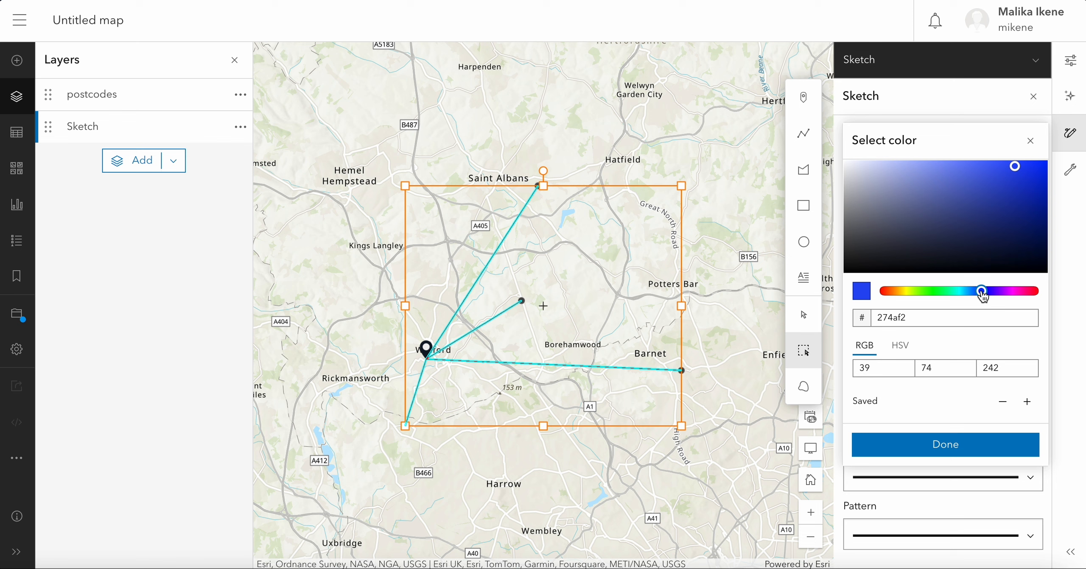
{"action": "left_click", "coordinate": [929, 443]}
- Set the width of the four selected lines to 4 px
{"action": "mouse_move", "coordinate": [848, 372]}
{"action": "left_mouse_down"}
{"action": "mouse_move", "coordinate": [899, 374]}
{"action": "mouse_move", "coordinate": [849, 375]}
{"action": "left_mouse_up"}
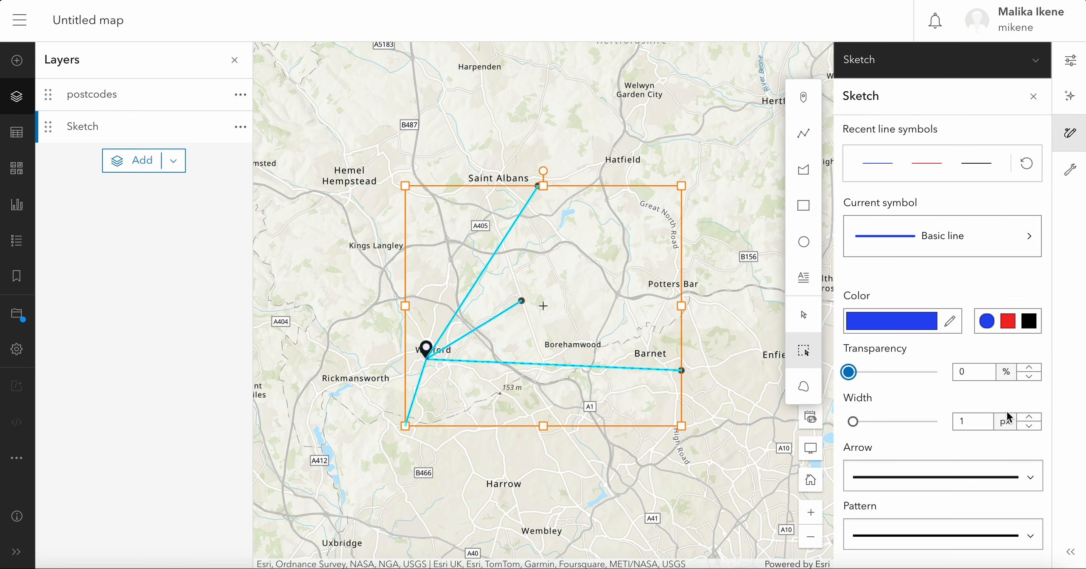
{"action": "left_click", "coordinate": [1030, 422]}
{"action": "left_click", "coordinate": [1030, 423]}
{"action": "left_click", "coordinate": [1031, 423]}
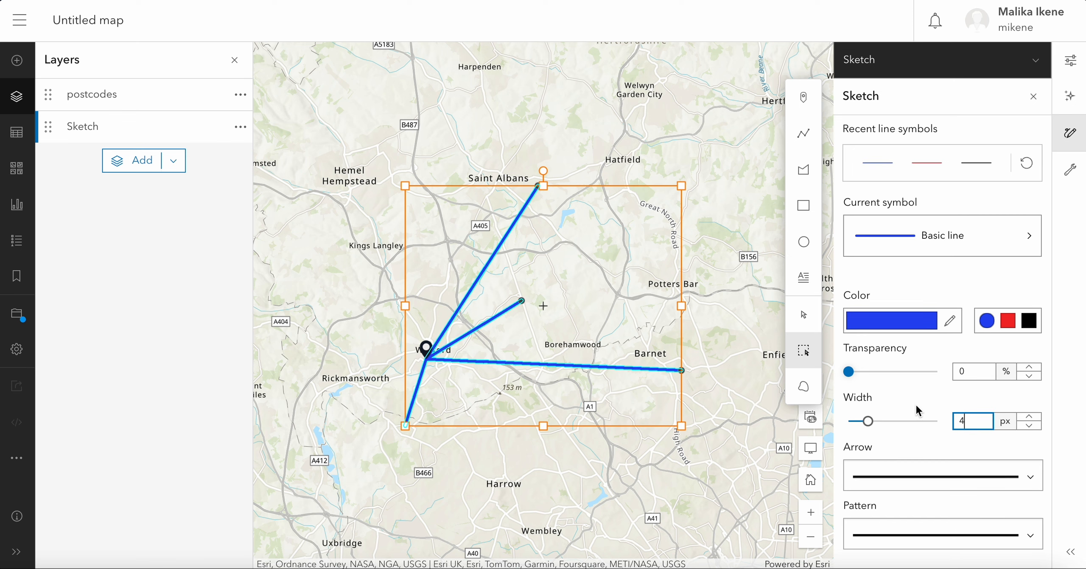
- Look through the arrow and pattern options for the lines without choosing any, and deselect the lines
{"action": "left_click", "coordinate": [950, 476]}
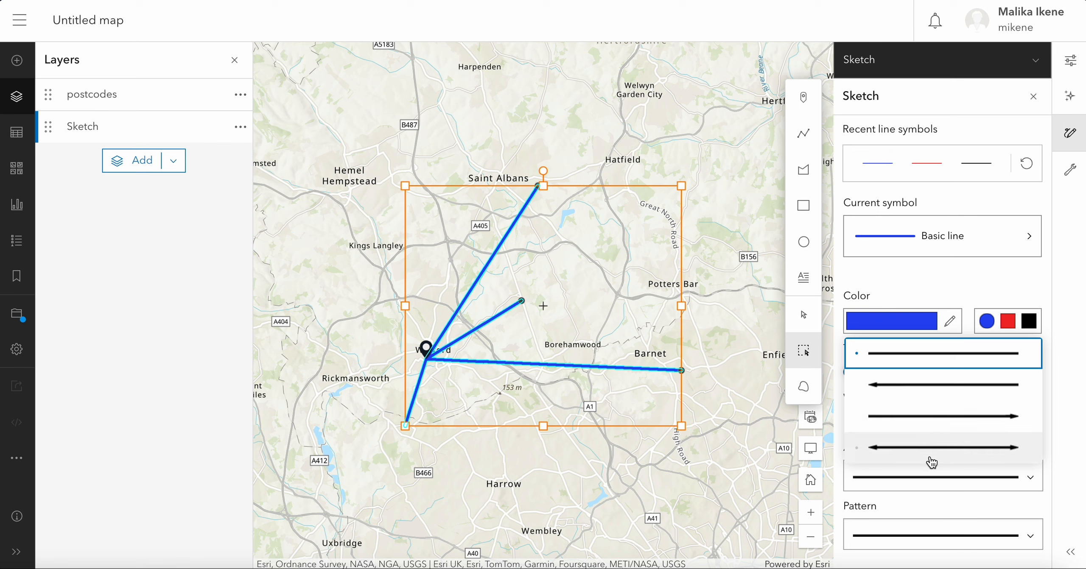
{"action": "left_click", "coordinate": [917, 484]}
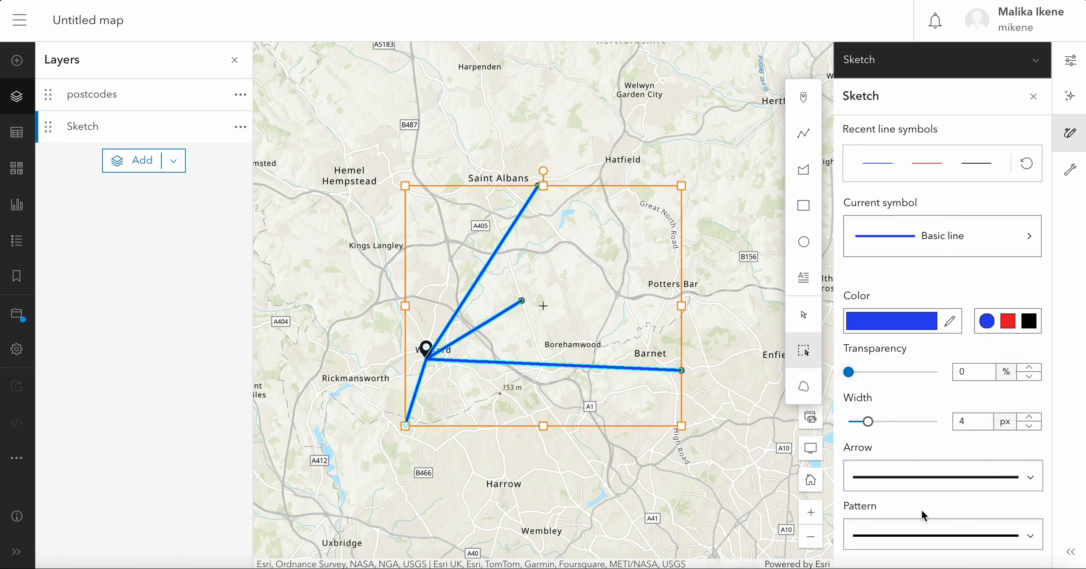
{"action": "left_click", "coordinate": [919, 528]}
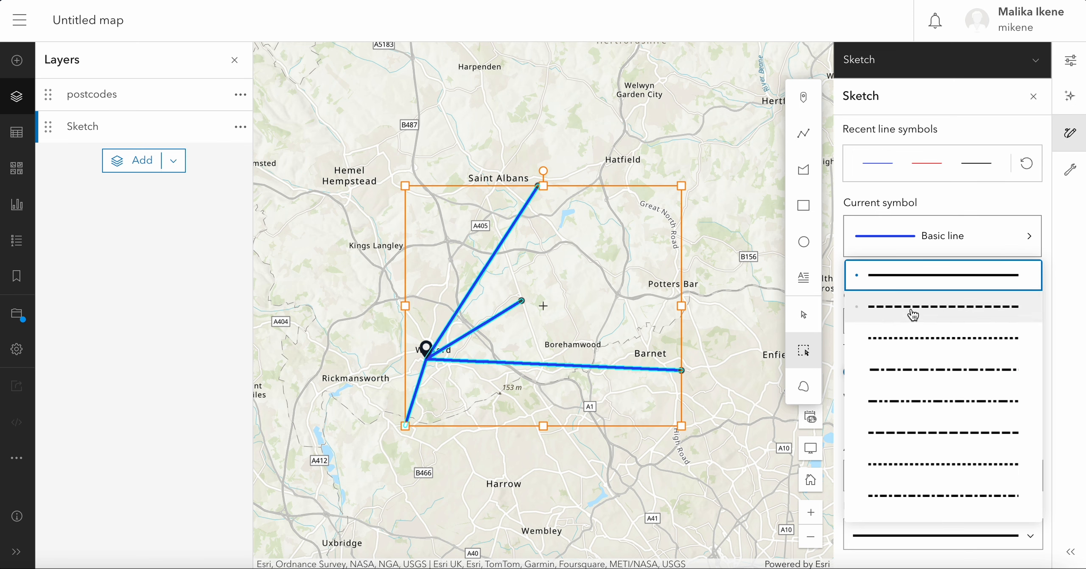
{"action": "left_click", "coordinate": [539, 482]}
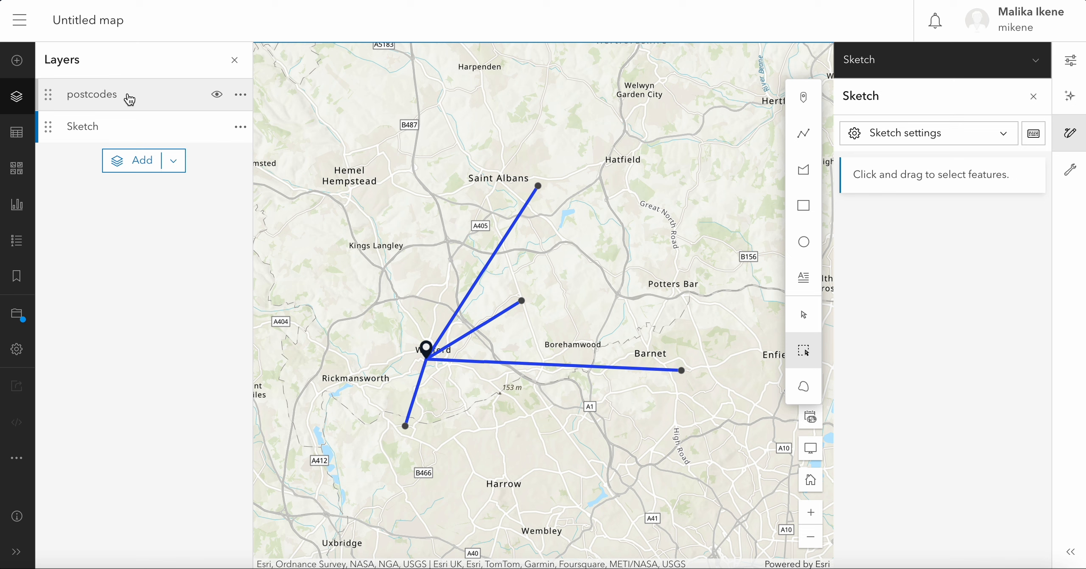
- Open the properties of the postcodes layer
{"action": "left_click", "coordinate": [146, 99]}
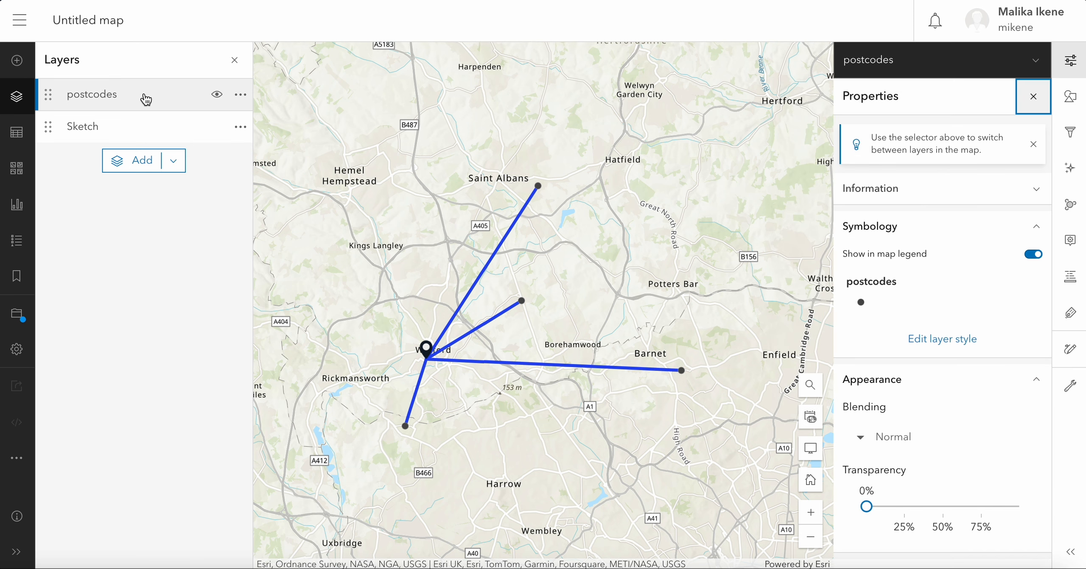